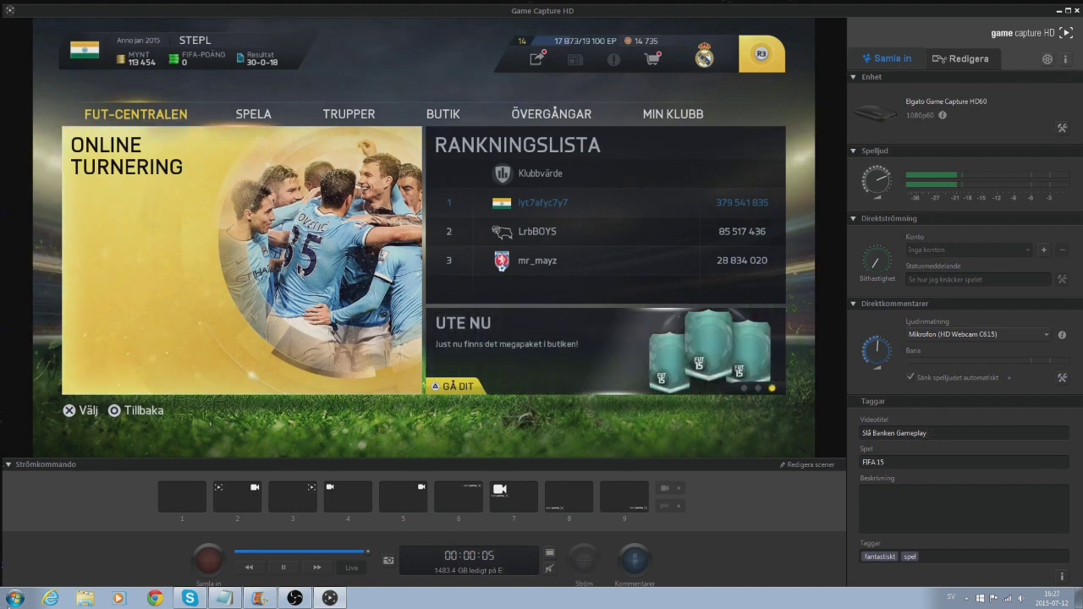
# Step: Switch to Movie Maker and open its webcam video capture mode
pyautogui.press('super')
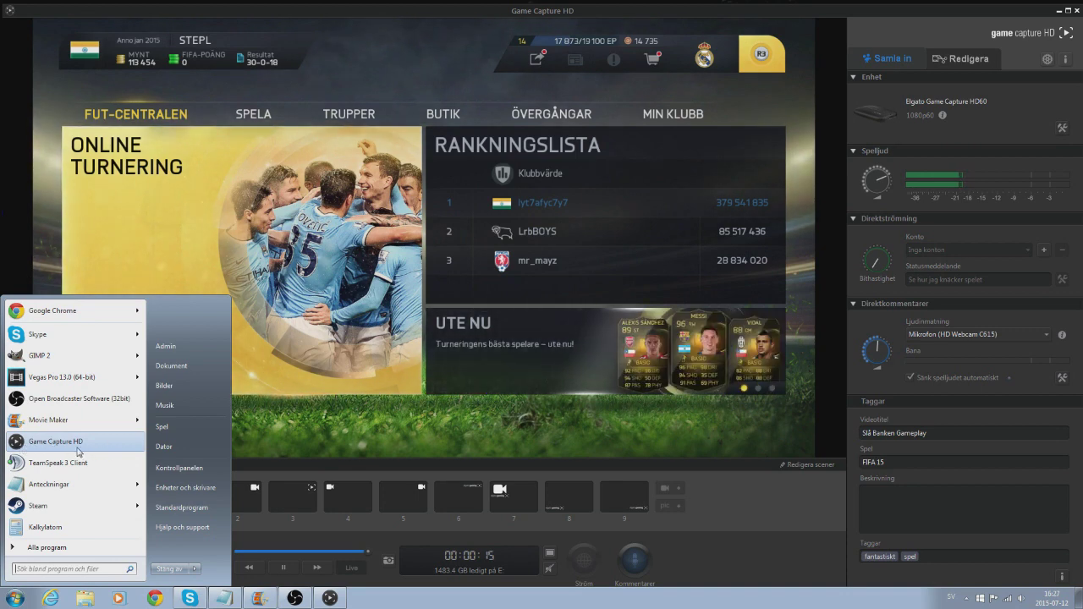
pyautogui.click(34, 444)
pyautogui.press('super')
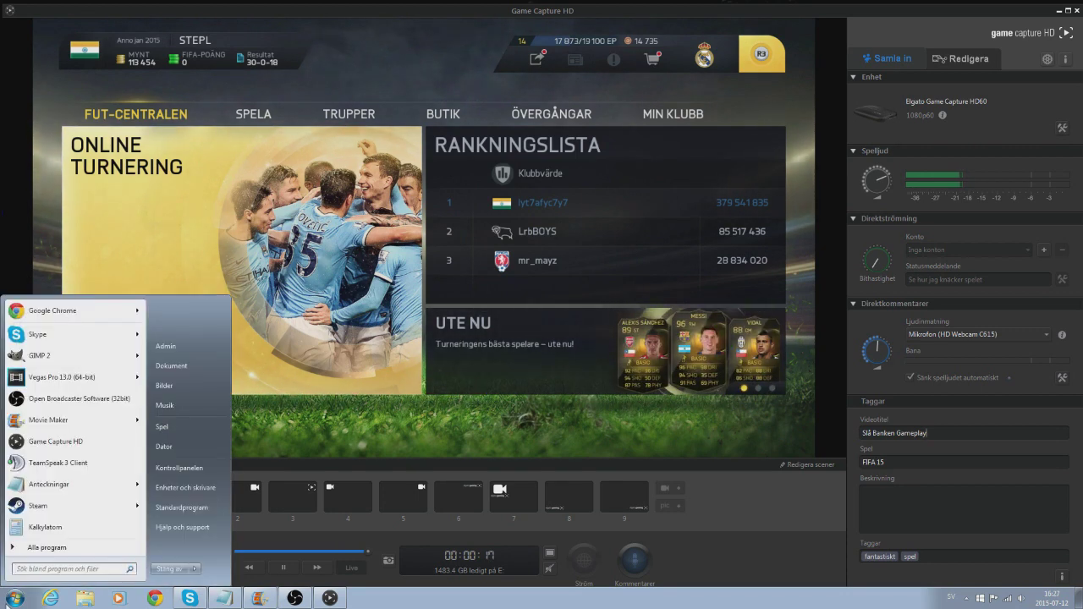
pyautogui.click(47, 419)
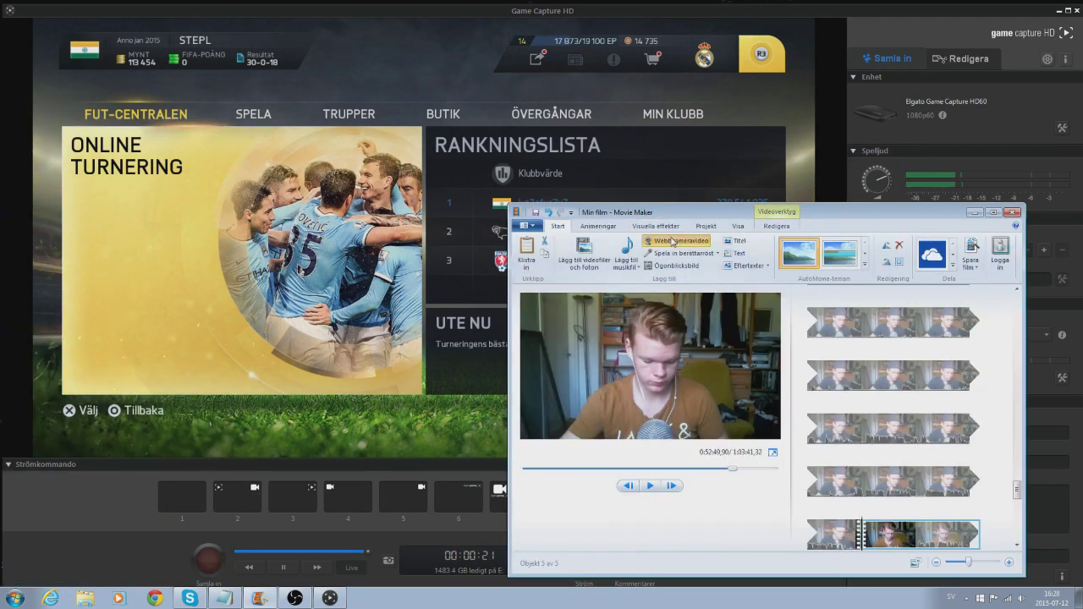
pyautogui.click(676, 241)
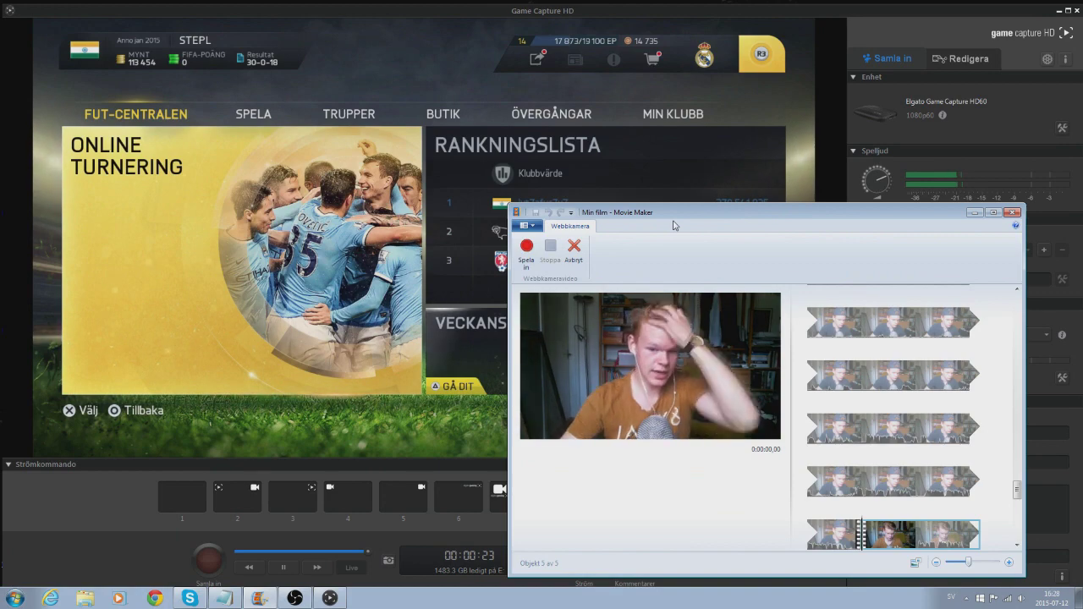
# Step: Move the Movie Maker window down clear of the game preview and start recording the webcam and the gameplay, with the gameplay video titled Test
pyautogui.moveTo(609, 218); pyautogui.dragTo(322, 538)
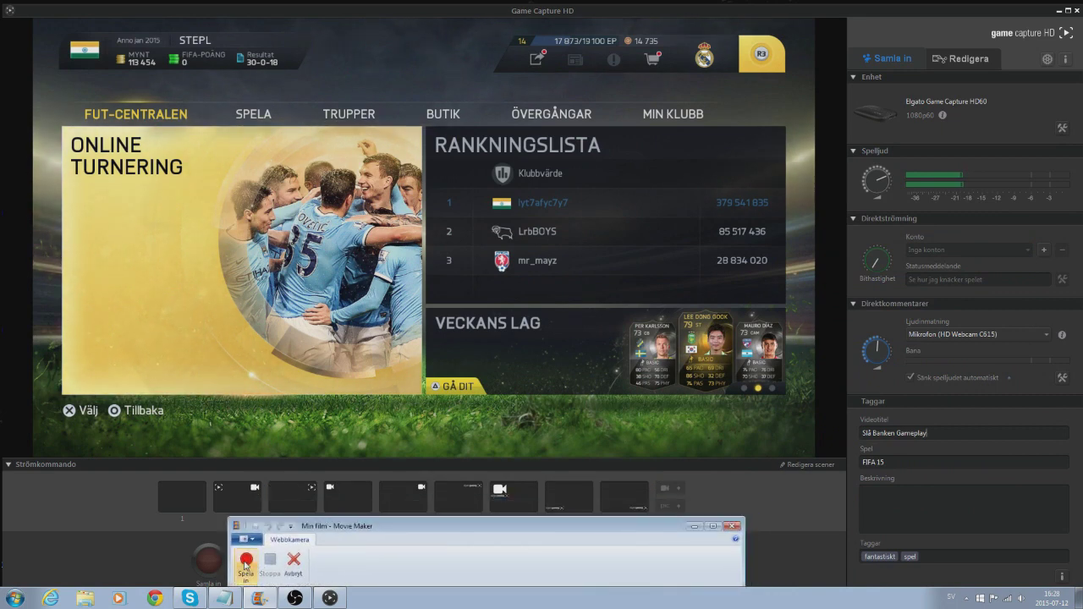
pyautogui.click(204, 564)
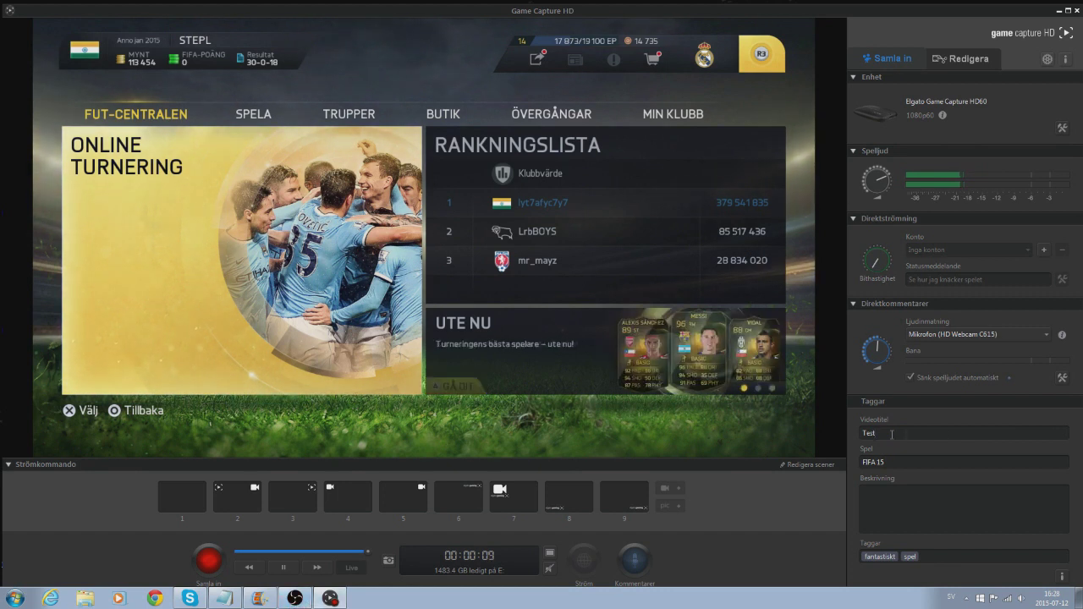
# Step: Bring the Movie Maker webcam window to the front and move it up until its webcam preview is visible
pyautogui.click(294, 598)
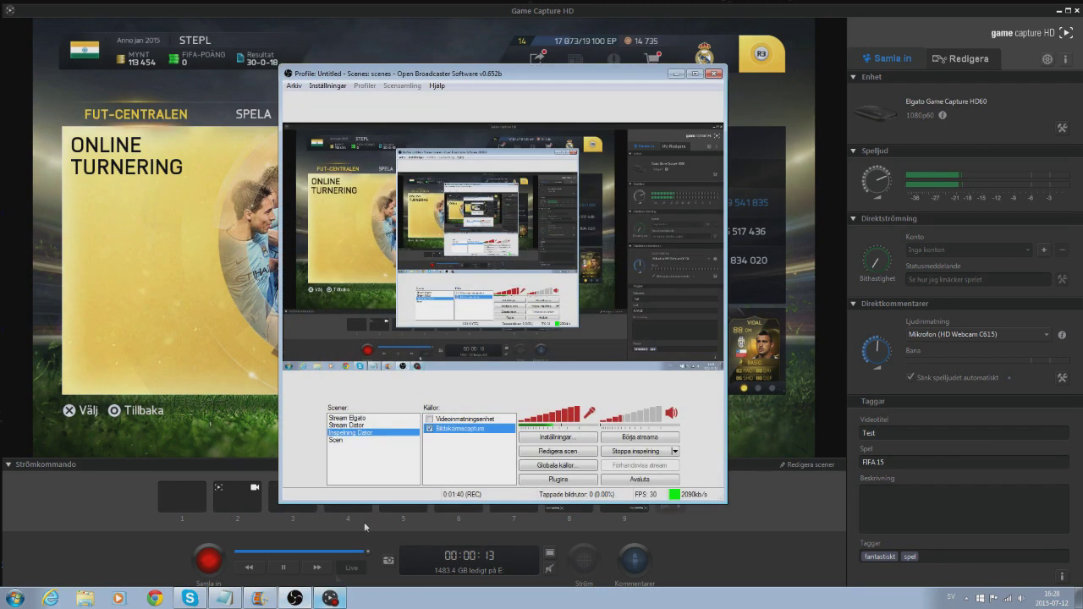
pyautogui.moveTo(271, 593)
pyautogui.click(309, 548)
pyautogui.moveTo(423, 489); pyautogui.dragTo(715, 347)
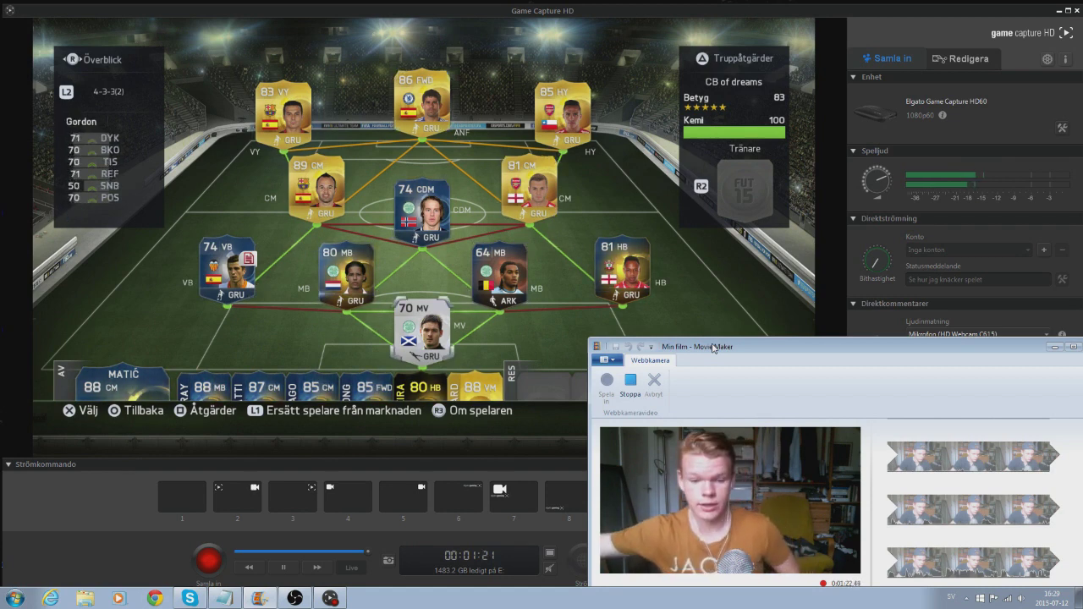
# Step: Stop the webcam and gameplay recordings and save the webcam clip as Test in the FaceCam Inspelning folder
pyautogui.click(629, 381)
pyautogui.click(209, 559)
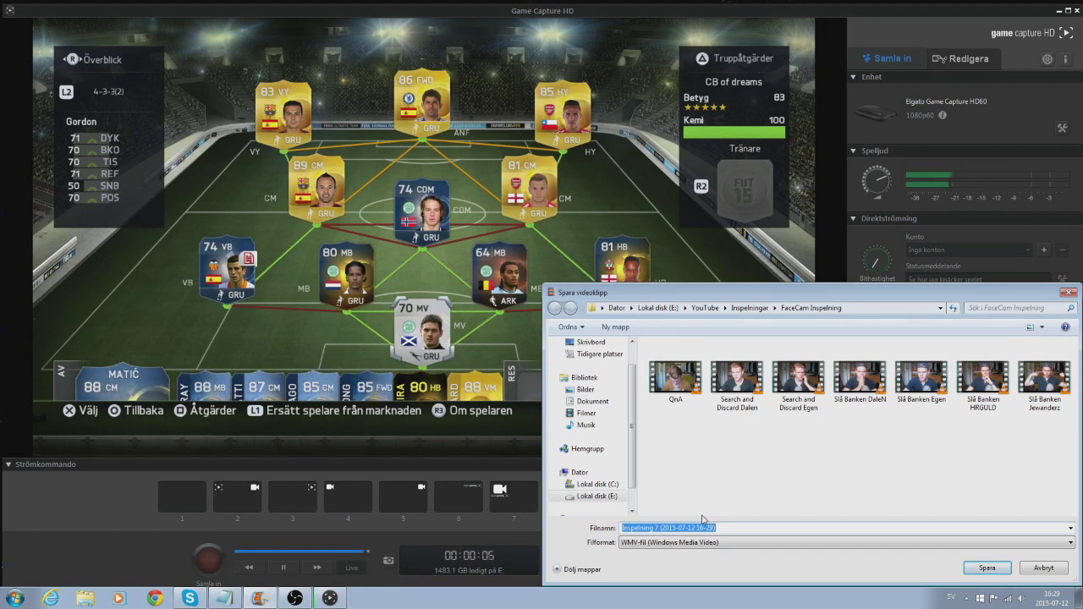
pyautogui.write('Test')
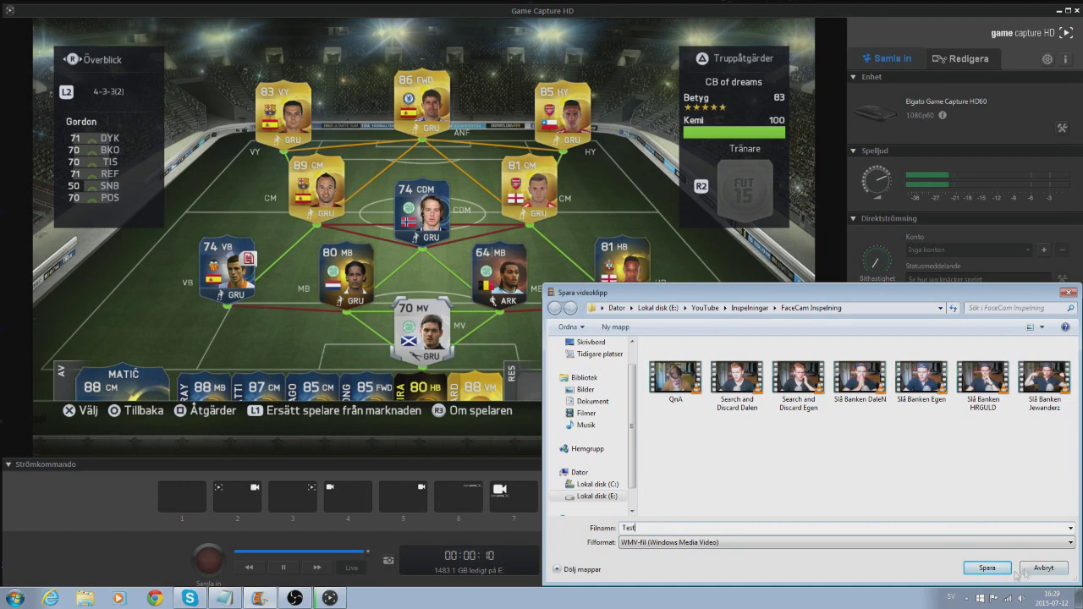
pyautogui.click(1042, 567)
# Step: Find and launch Vegas Pro 13.0 (64-bit)
pyautogui.press('super')
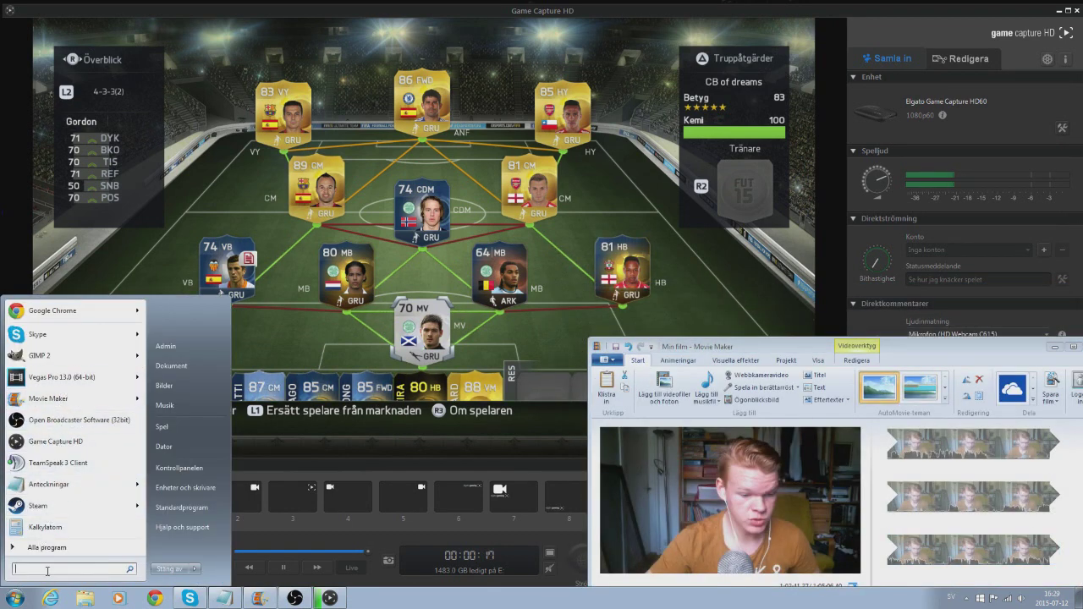
pyautogui.write('vegas')
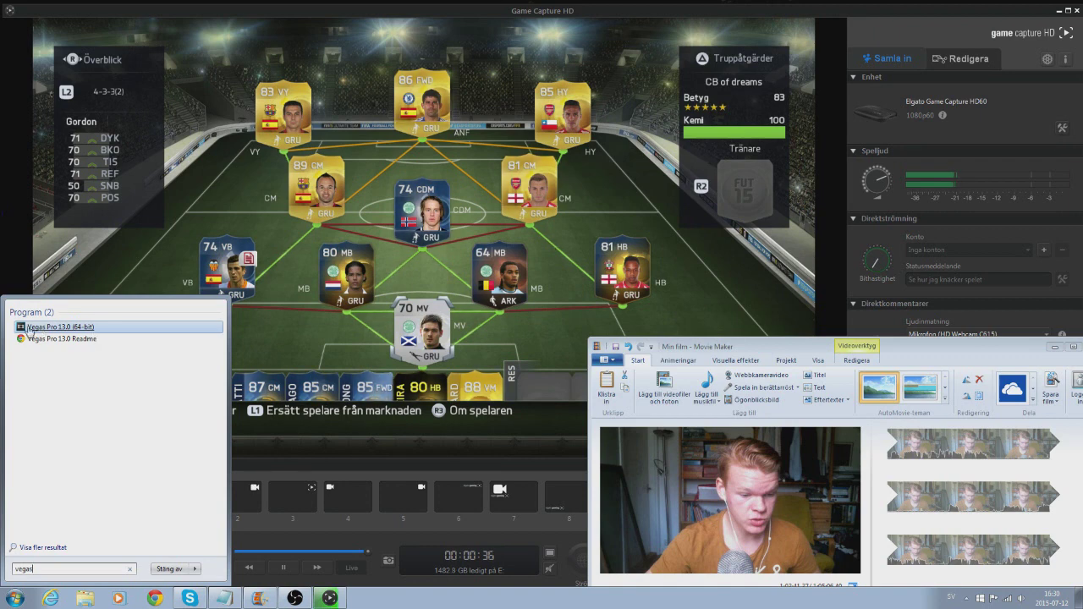
pyautogui.click(46, 331)
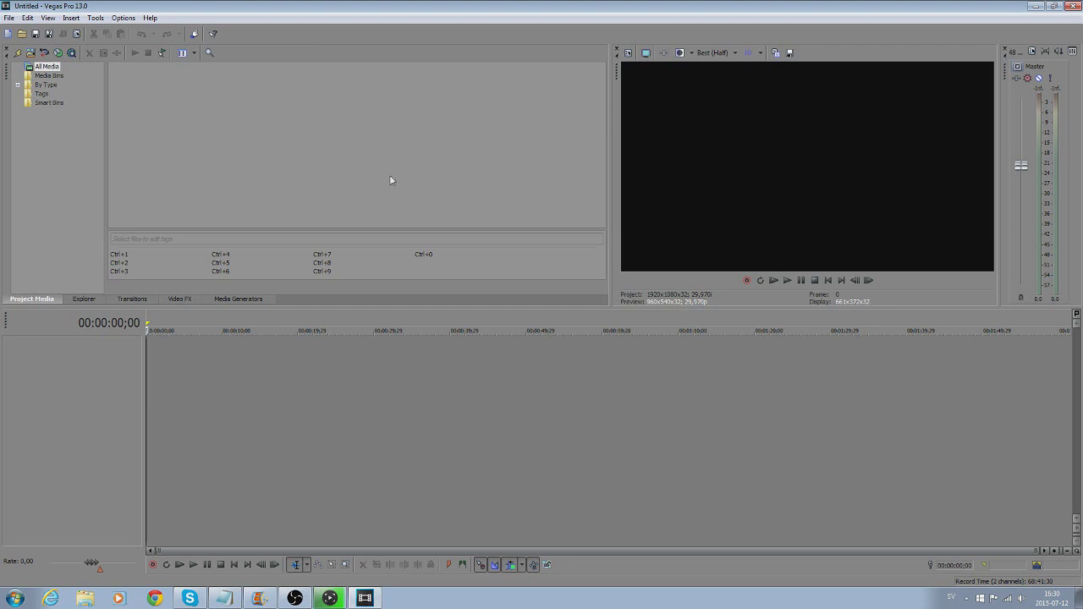
# Step: Import the webcam clip Test.wmv from YouTube\Inspelningar\FaceCam Inspelning into the project media and dismiss the audio proxy notice
pyautogui.click(8, 17)
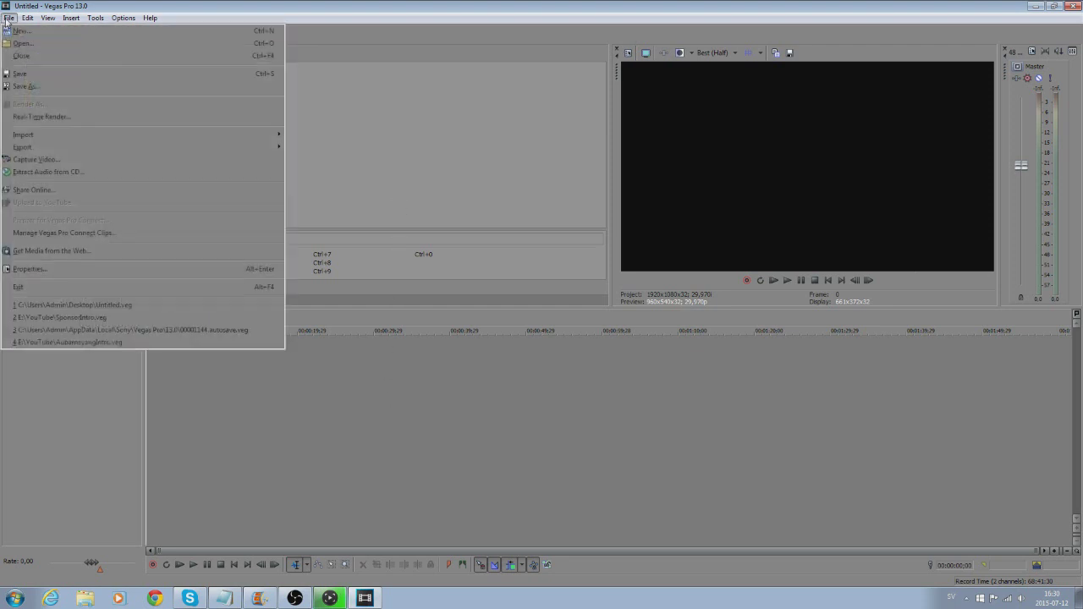
pyautogui.moveTo(237, 135)
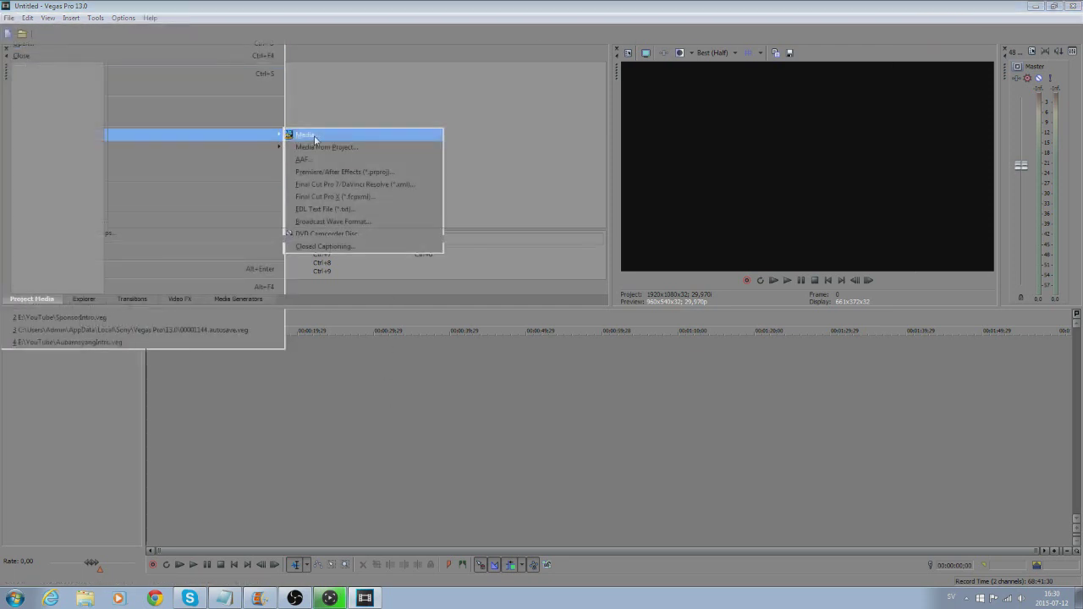
pyautogui.click(315, 138)
pyautogui.click(165, 49)
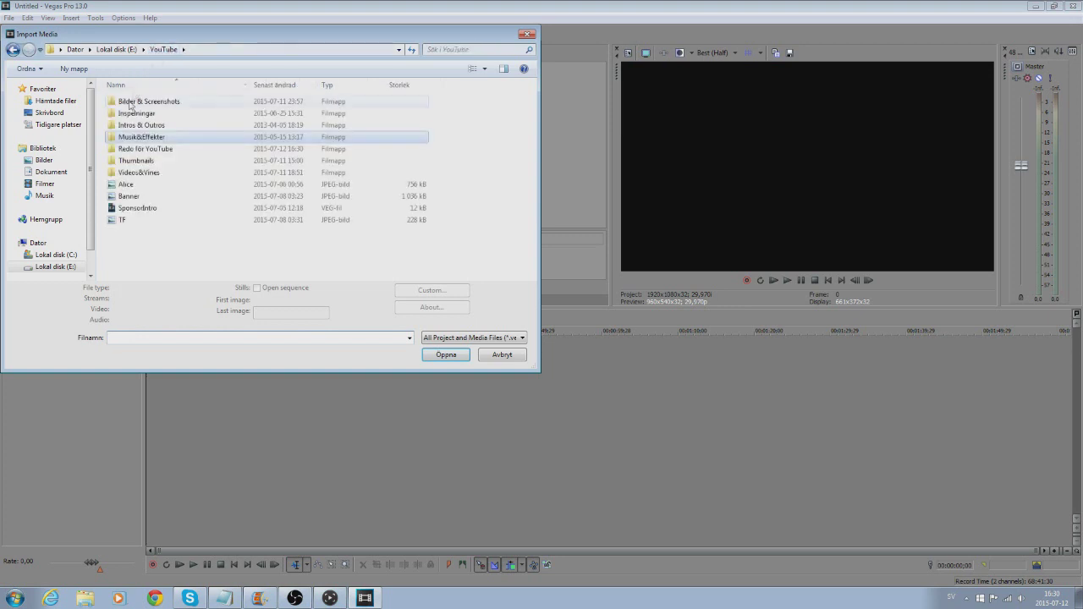
pyautogui.doubleClick(133, 114)
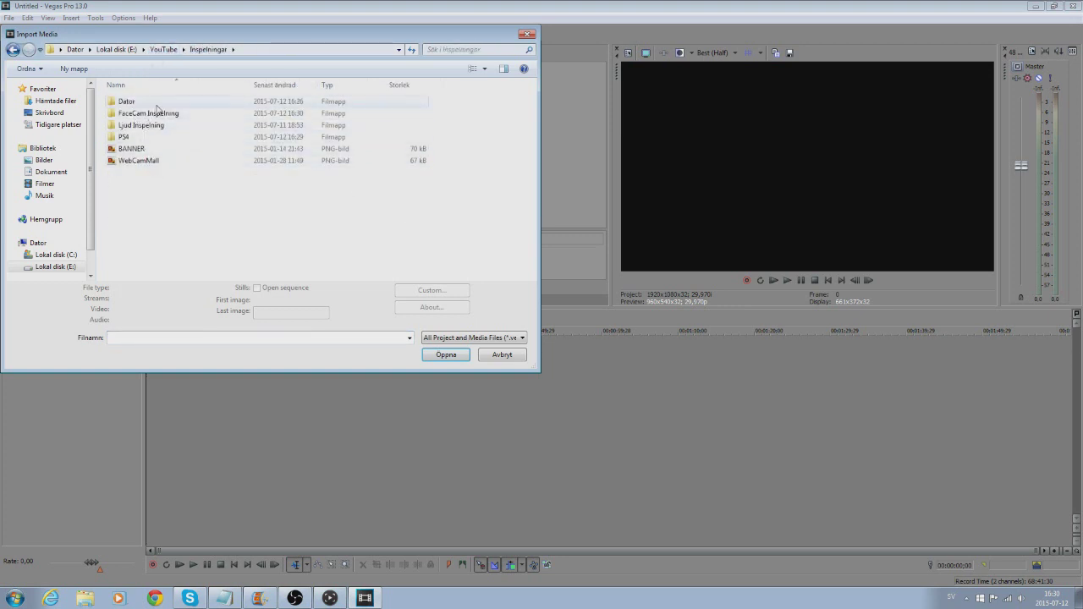
pyautogui.doubleClick(140, 115)
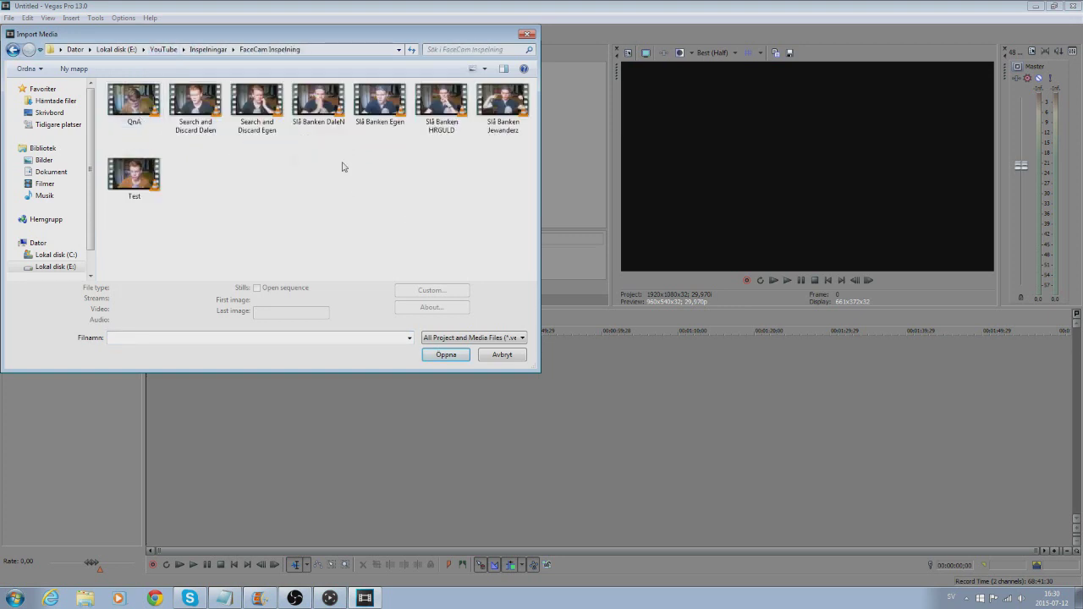
pyautogui.click(133, 174)
pyautogui.click(446, 355)
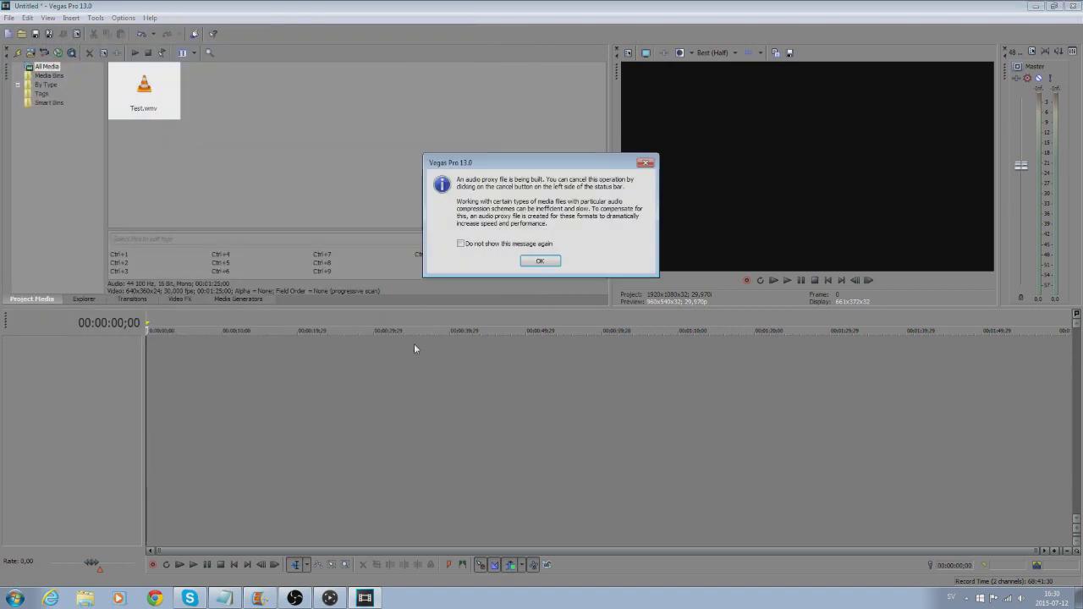
pyautogui.click(539, 262)
pyautogui.click(7, 18)
pyautogui.moveTo(237, 115)
pyautogui.click(321, 115)
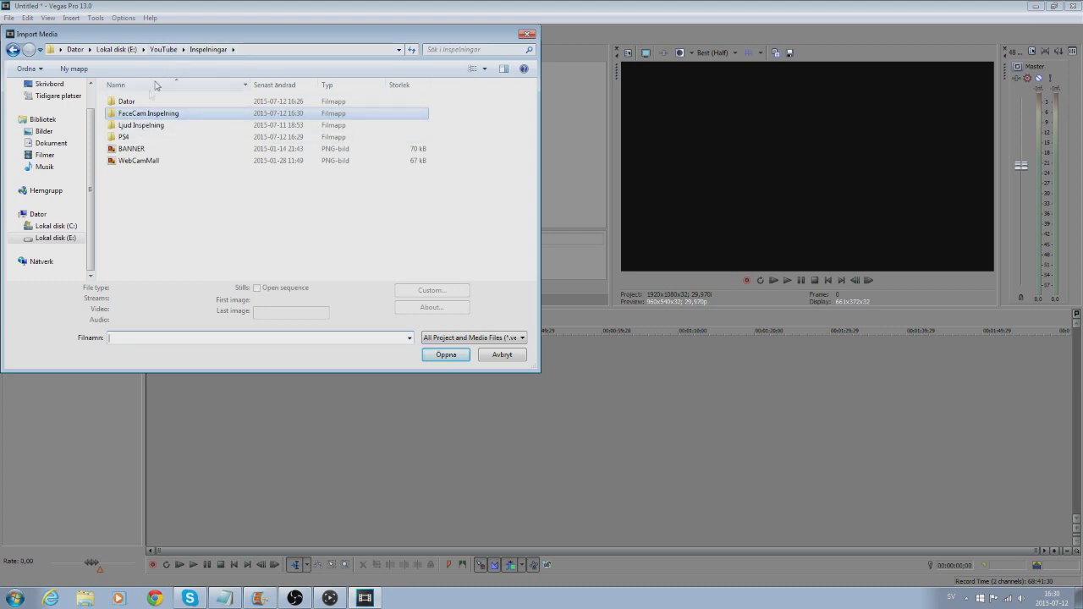
pyautogui.doubleClick(127, 138)
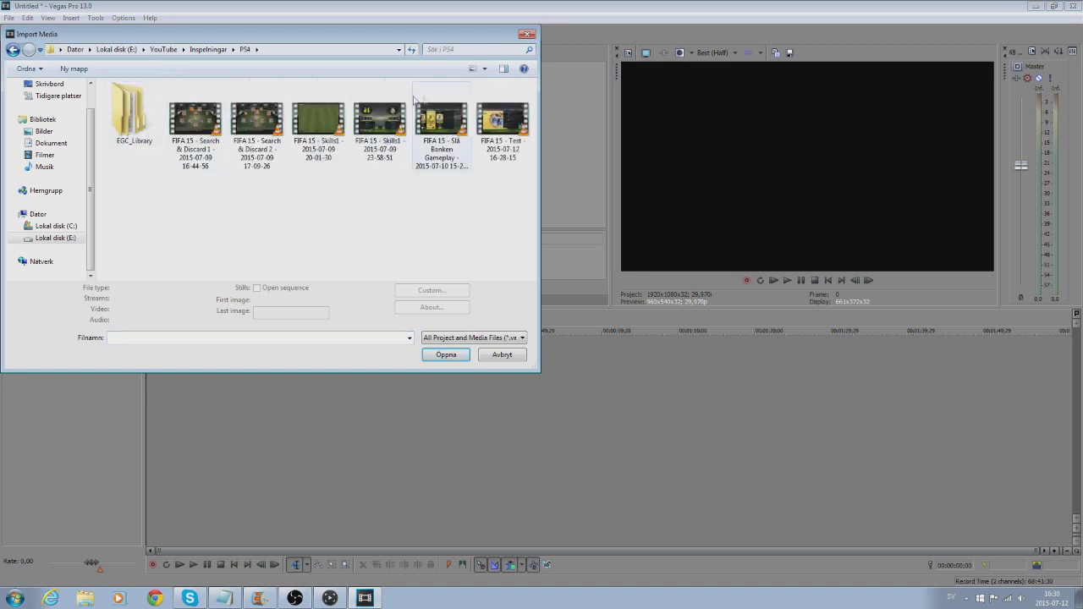
pyautogui.click(503, 121)
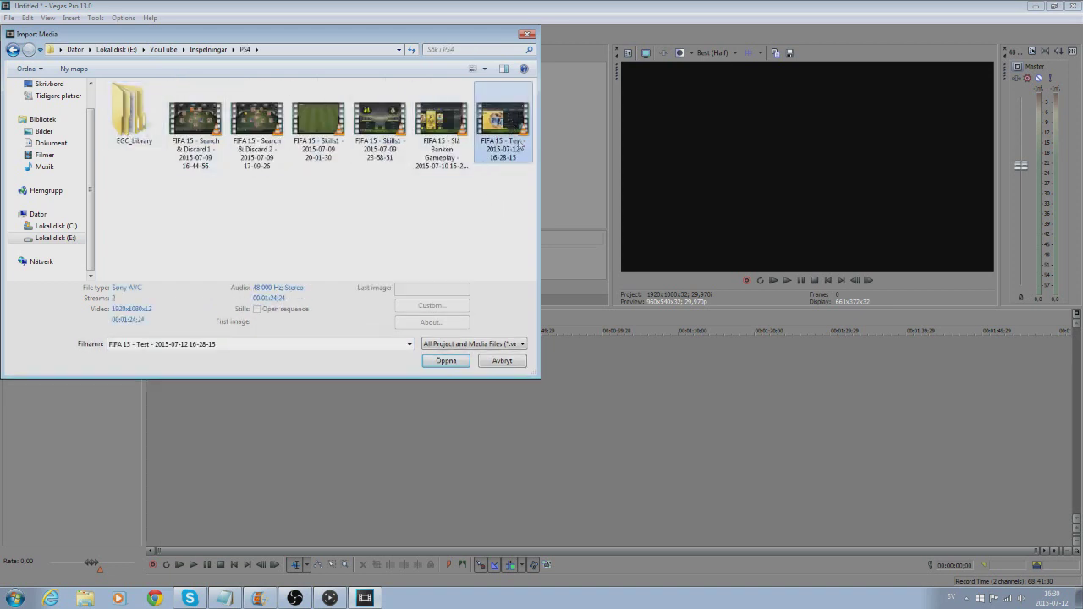
pyautogui.click(445, 361)
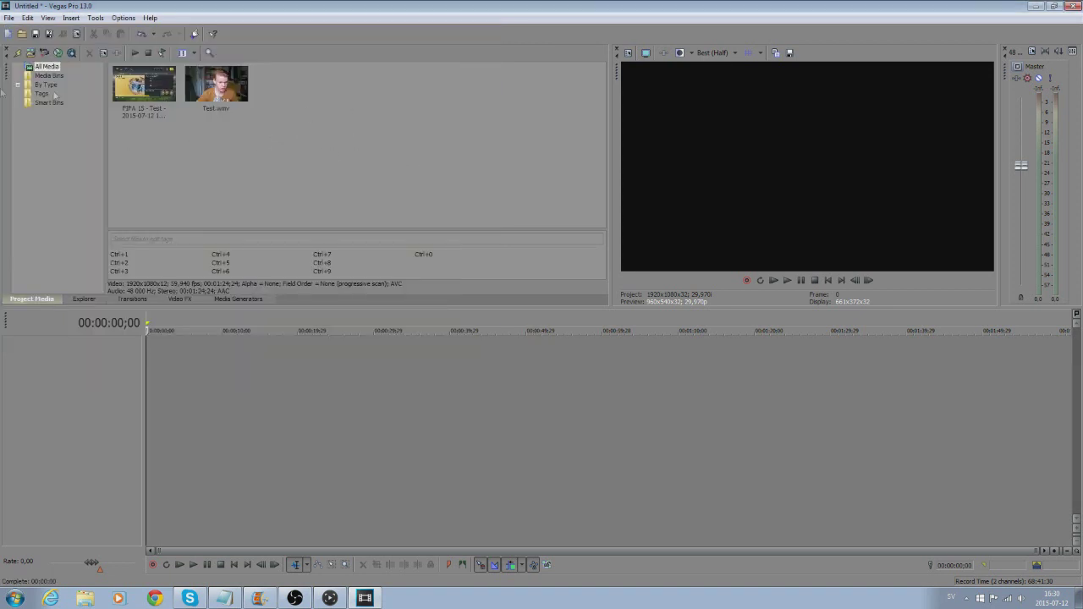
# Step: Place the FIFA 15 - Test clip at the start of the timeline without matching project settings to it, and return the cursor to the beginning
pyautogui.moveTo(144, 85); pyautogui.dragTo(148, 421)
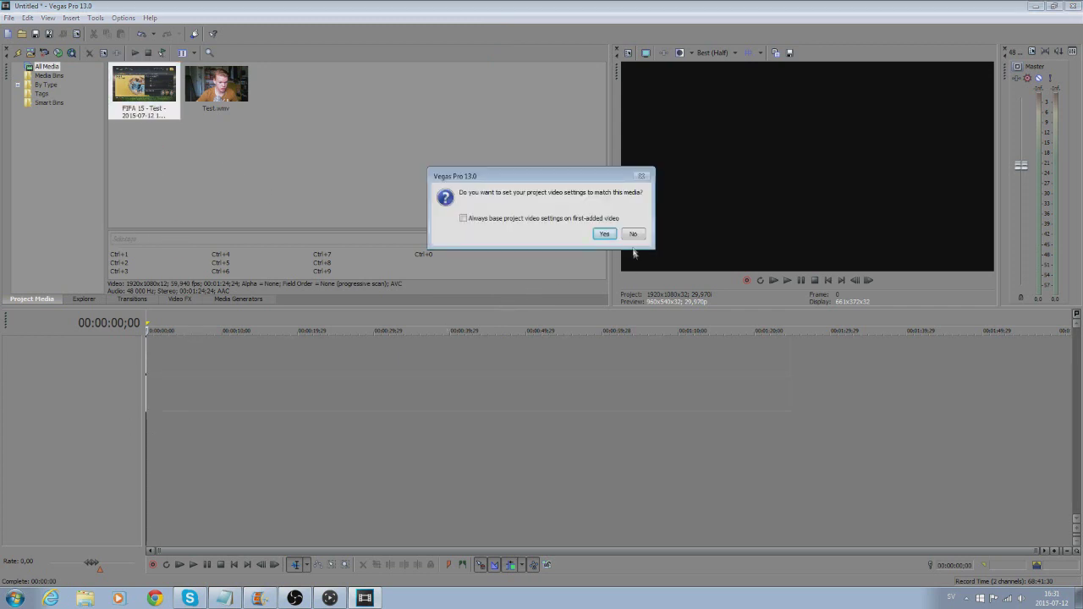
pyautogui.moveTo(538, 184); pyautogui.dragTo(375, 141)
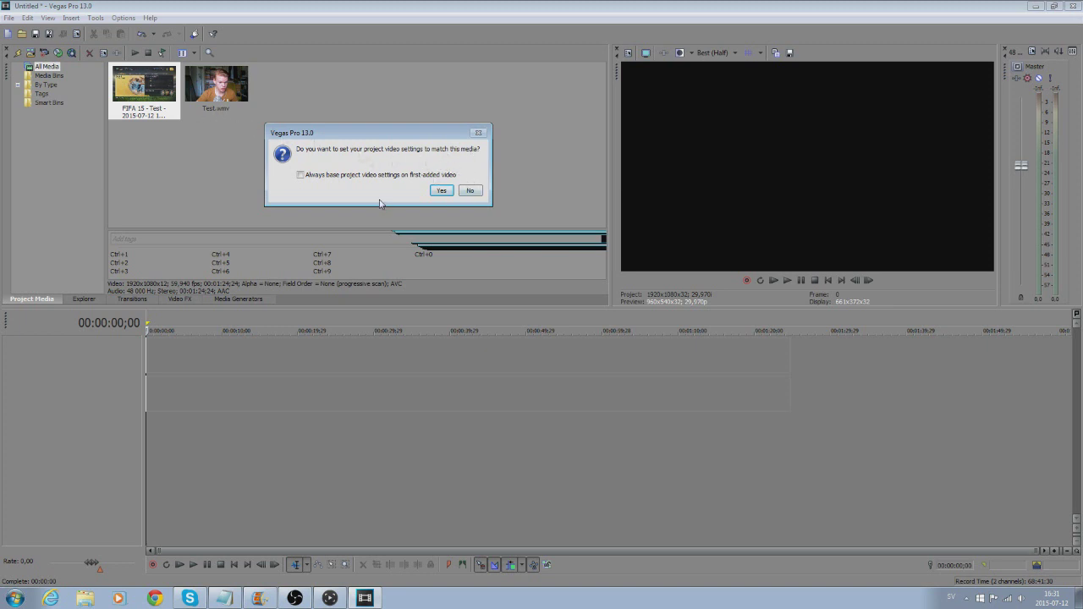
pyautogui.click(470, 191)
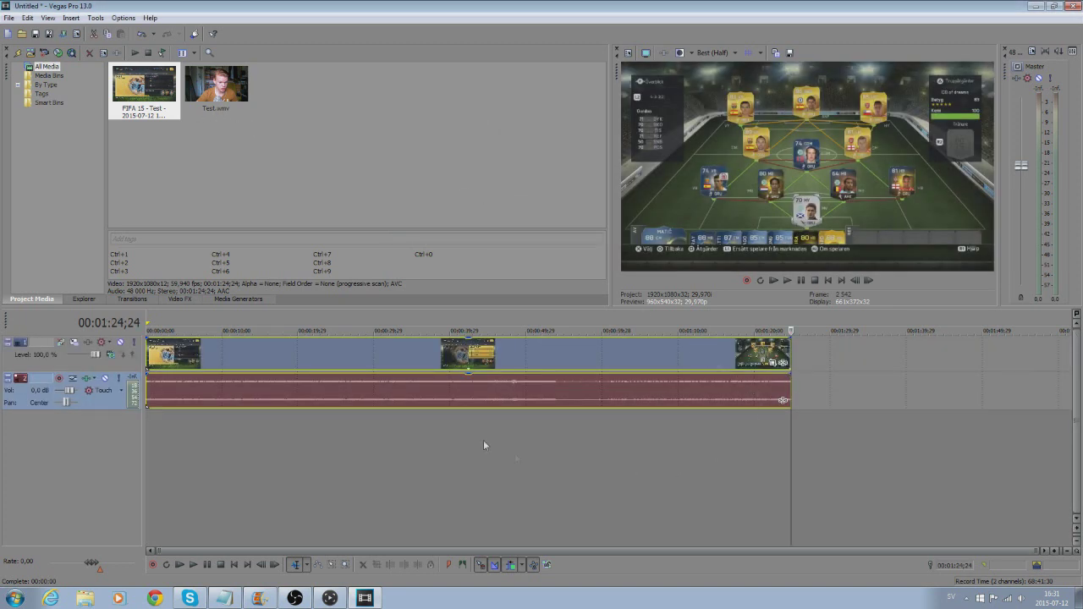
pyautogui.click(516, 421)
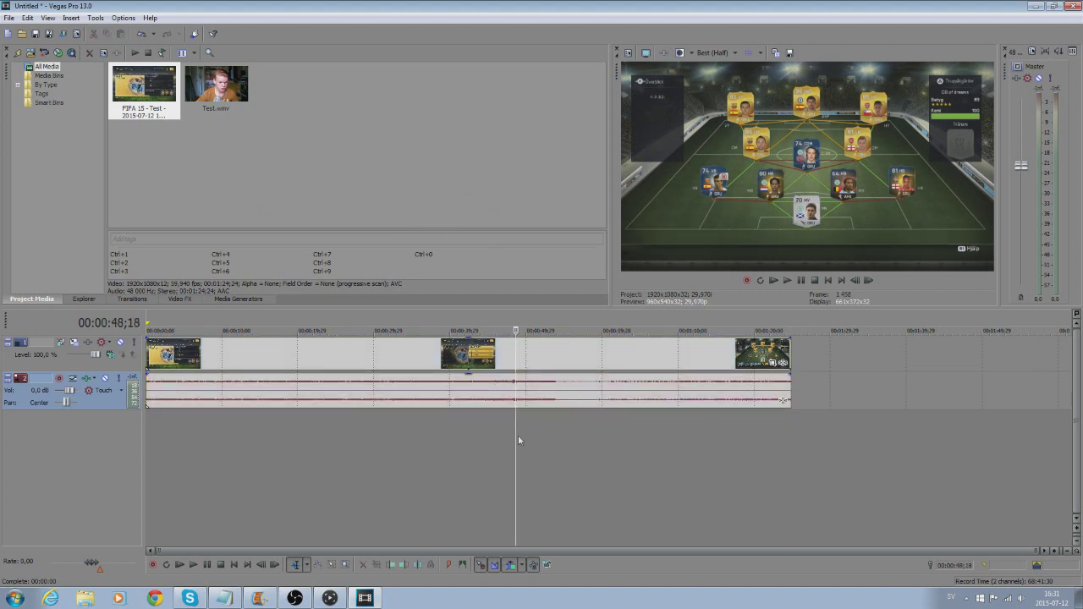
pyautogui.press('Home')
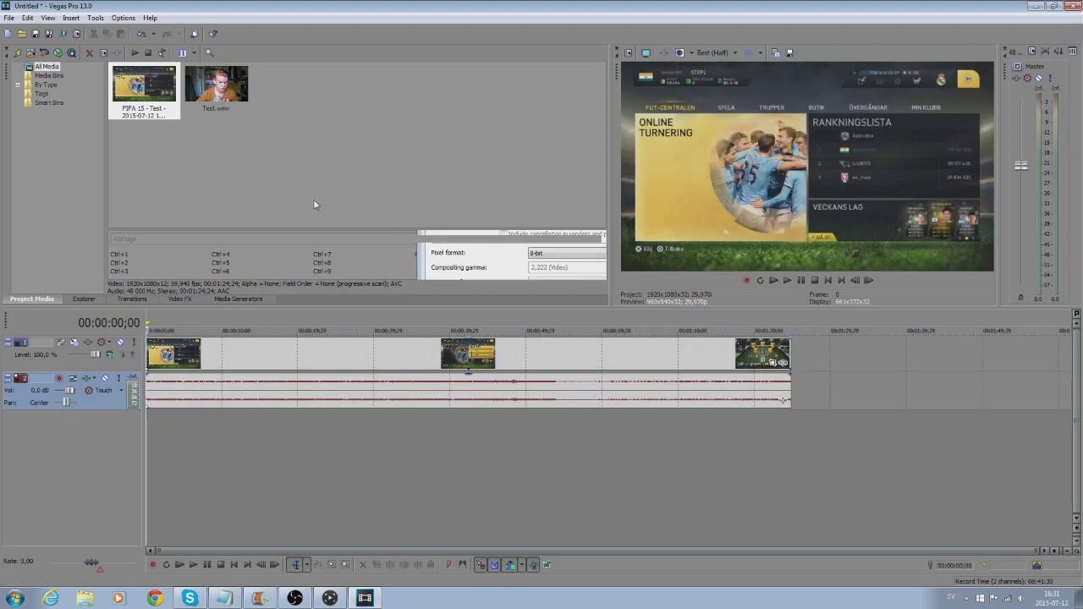
pyautogui.click(314, 200)
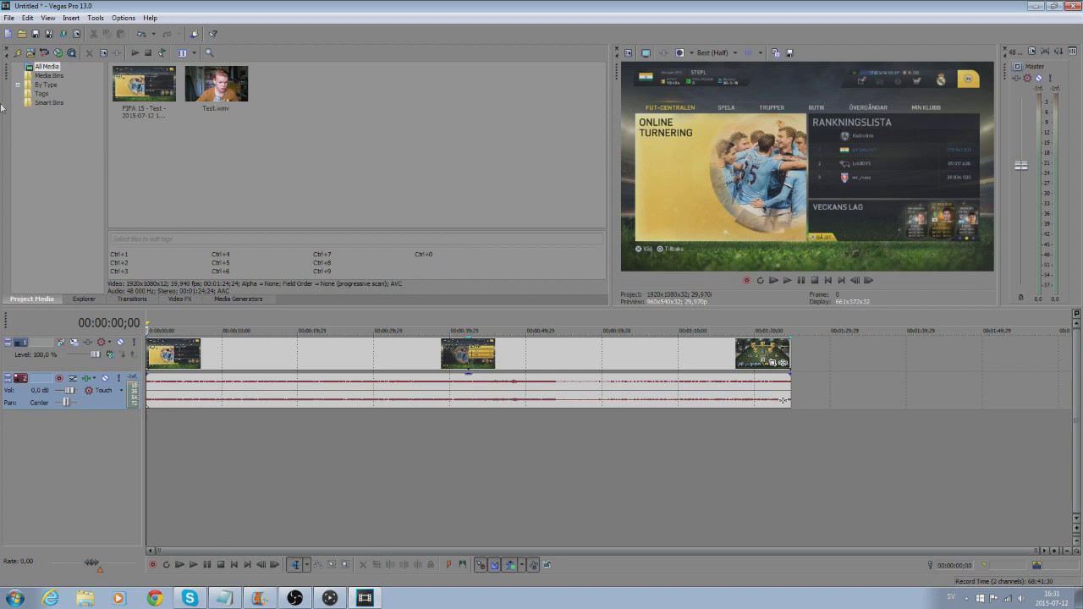
# Step: In the project's video properties, set the frame rate to 59,940 (Double NTSC)
pyautogui.click(10, 19)
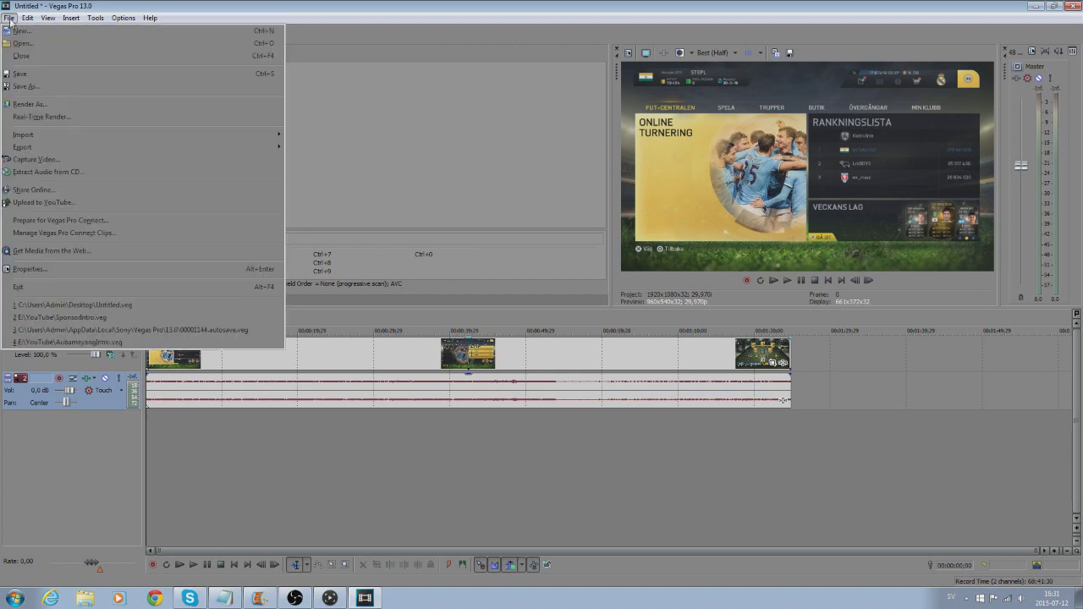
pyautogui.click(29, 269)
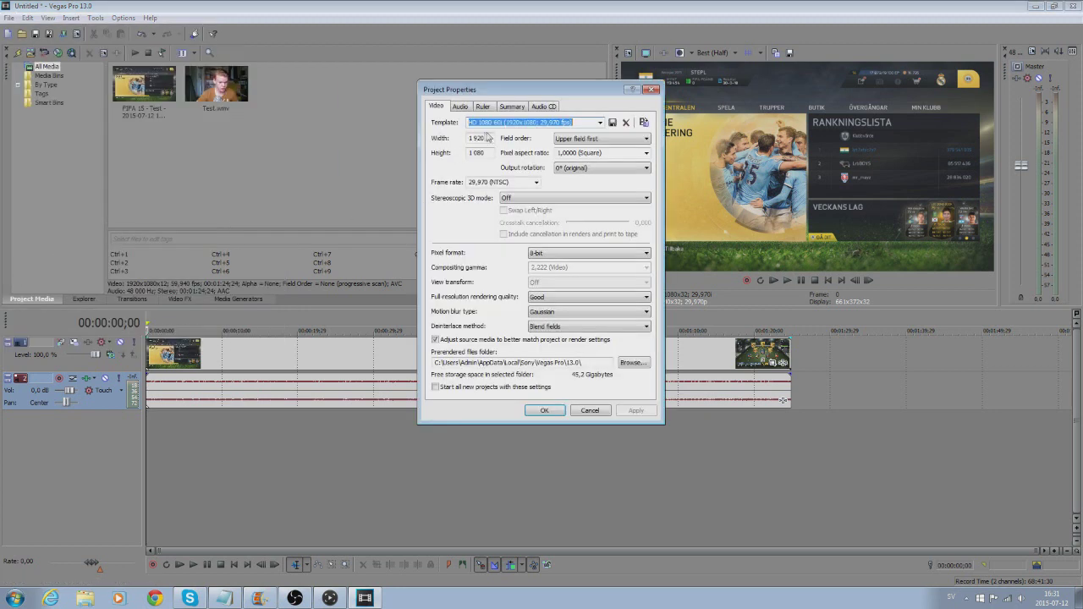
pyautogui.click(486, 138)
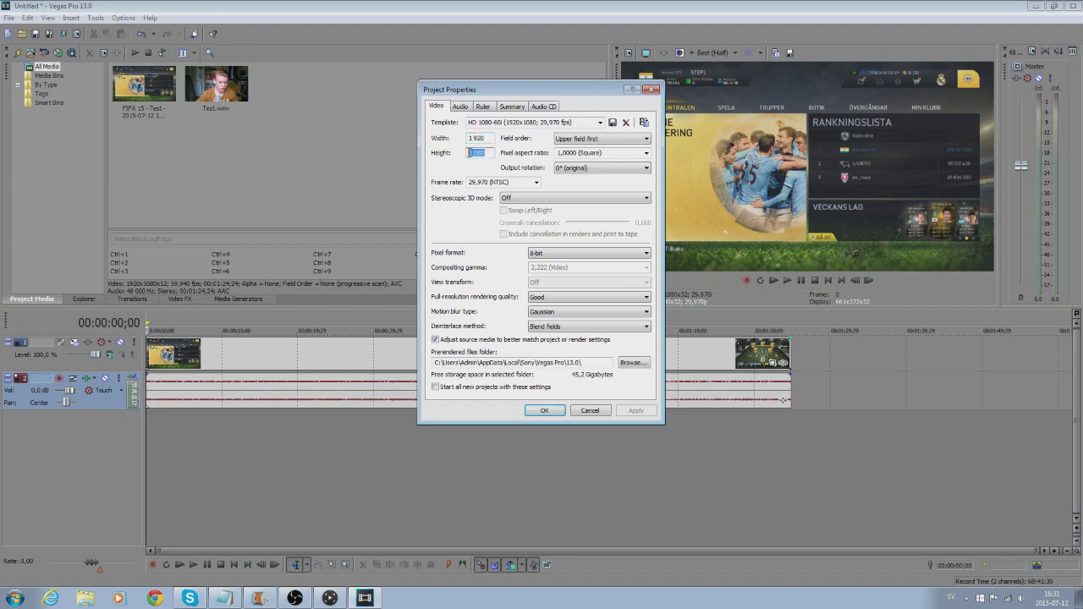
pyautogui.click(499, 182)
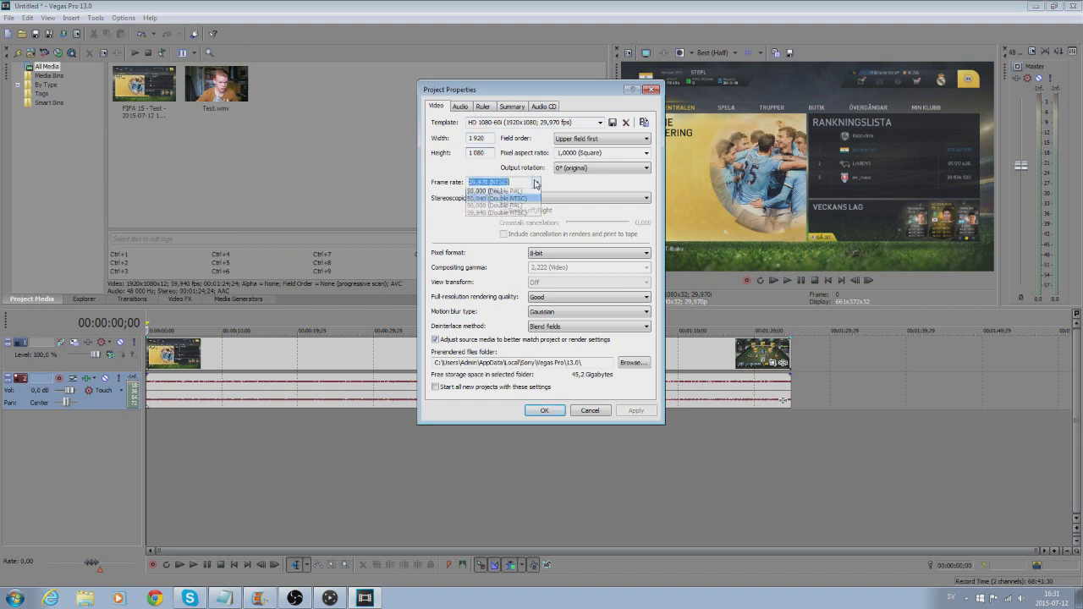
pyautogui.click(488, 258)
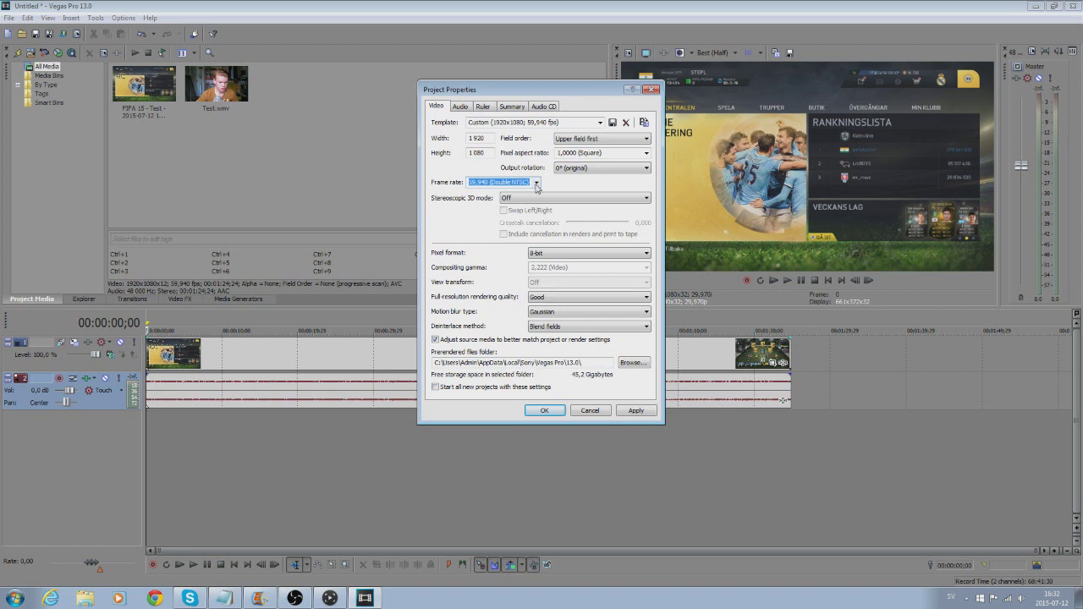
pyautogui.click(536, 184)
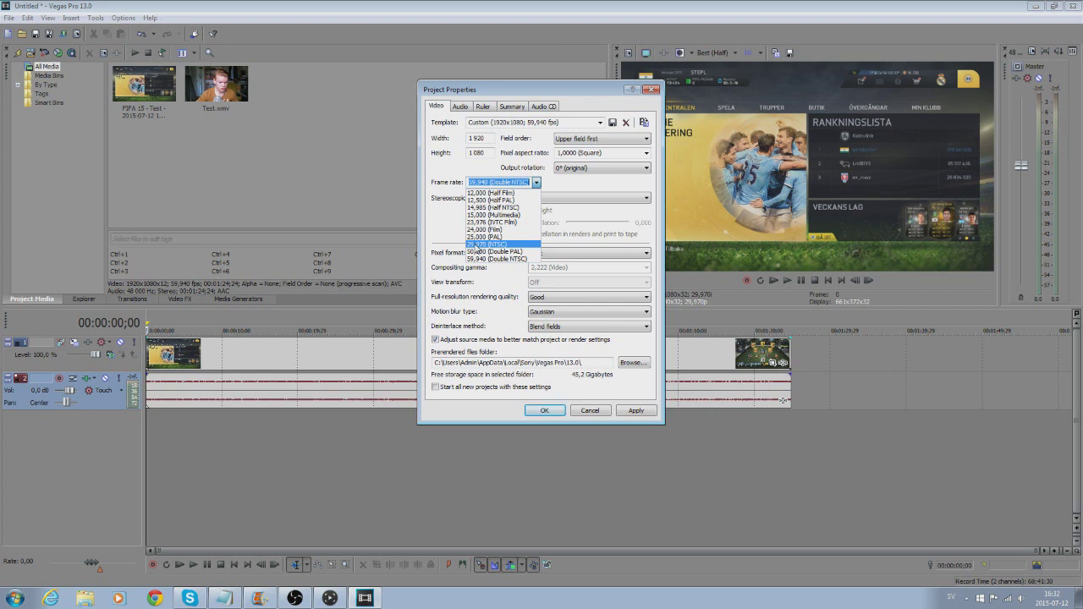
pyautogui.click(491, 261)
pyautogui.click(479, 182)
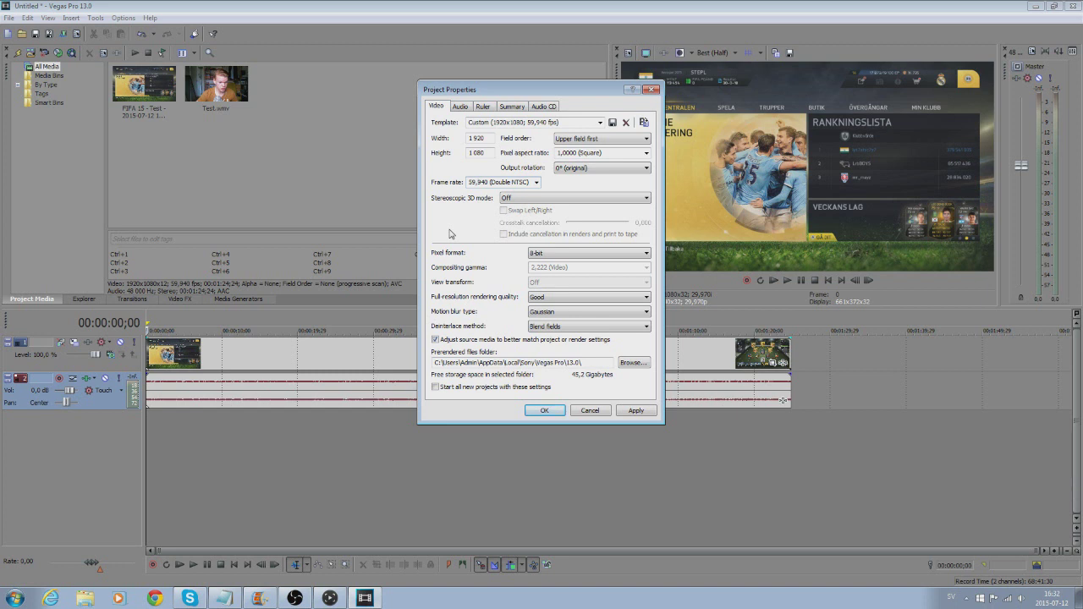
pyautogui.click(533, 182)
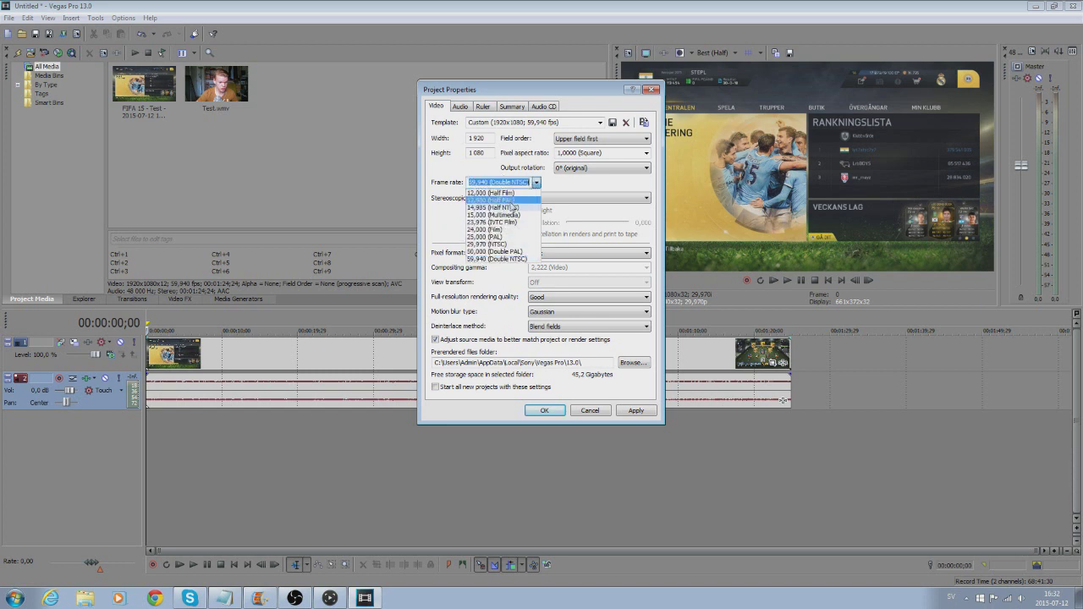
pyautogui.click(444, 231)
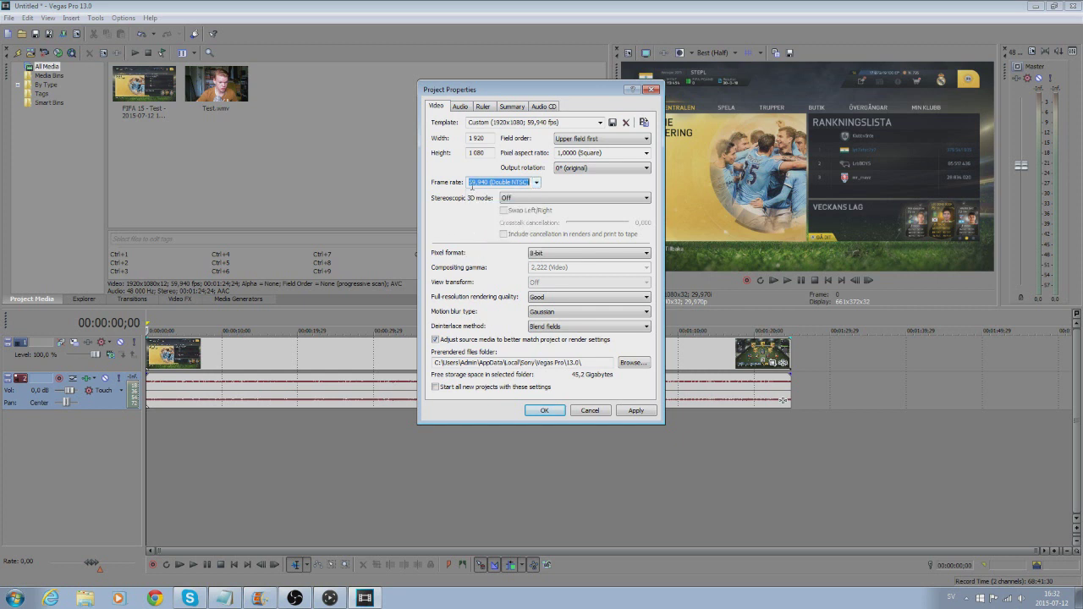
# Step: Set the project resolution to 1280 x 720 with a 29,970 (NTSC) frame rate, and accept the project properties
pyautogui.doubleClick(472, 138)
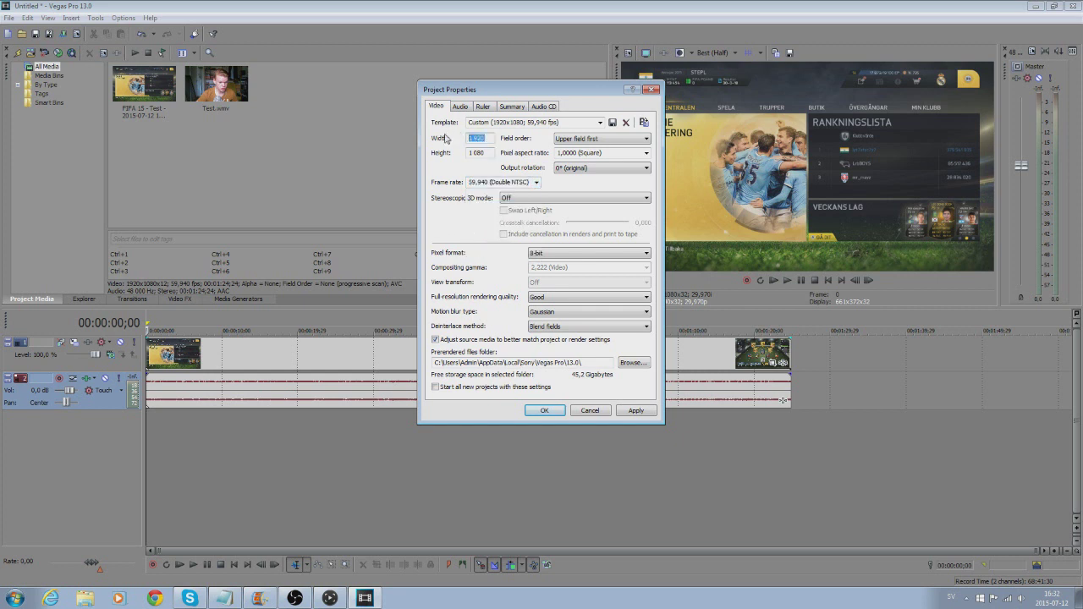
pyautogui.write('1280')
pyautogui.doubleClick(491, 152)
pyautogui.write('720')
pyautogui.click(537, 183)
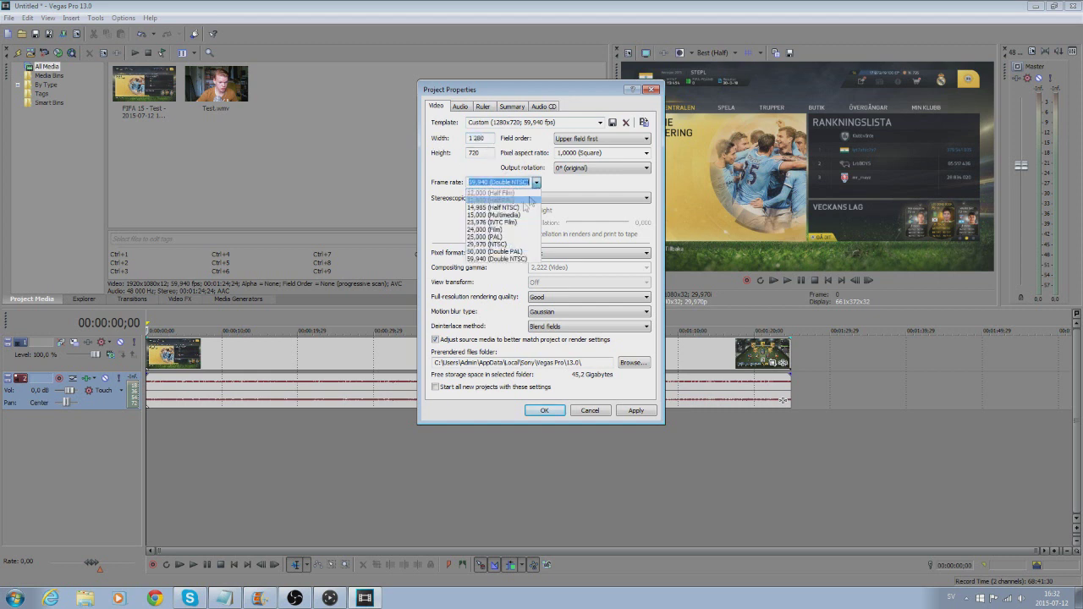
pyautogui.click(495, 244)
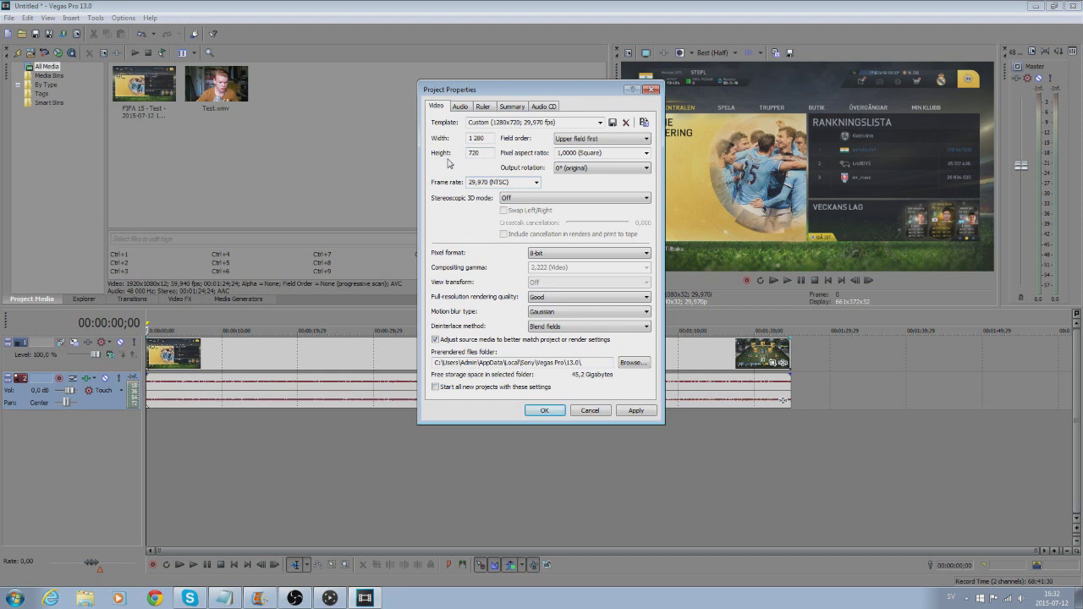
pyautogui.moveTo(495, 137); pyautogui.dragTo(456, 134)
pyautogui.click(535, 183)
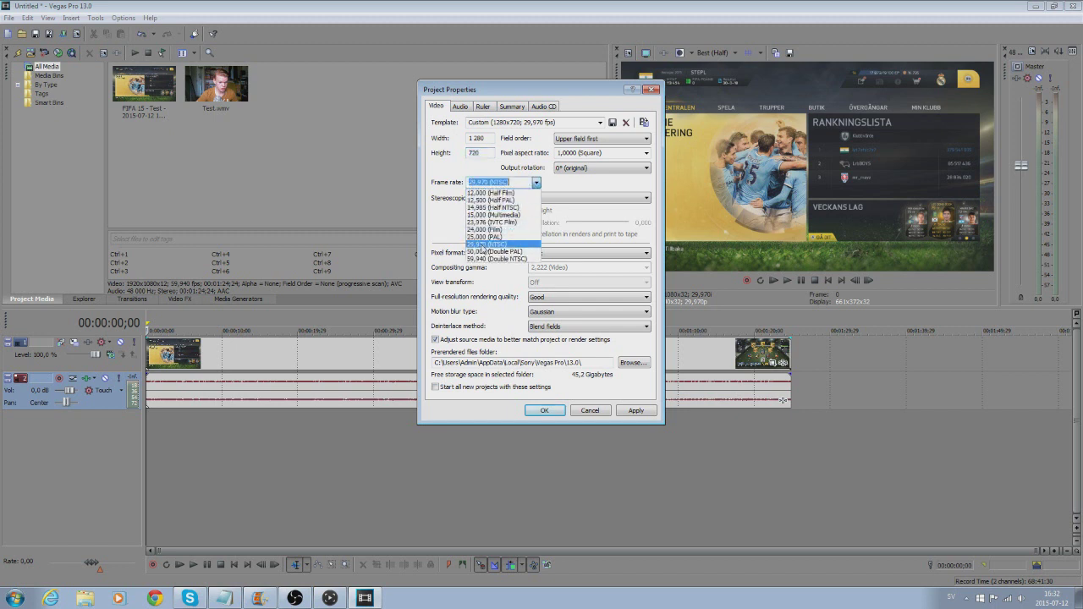
pyautogui.click(476, 200)
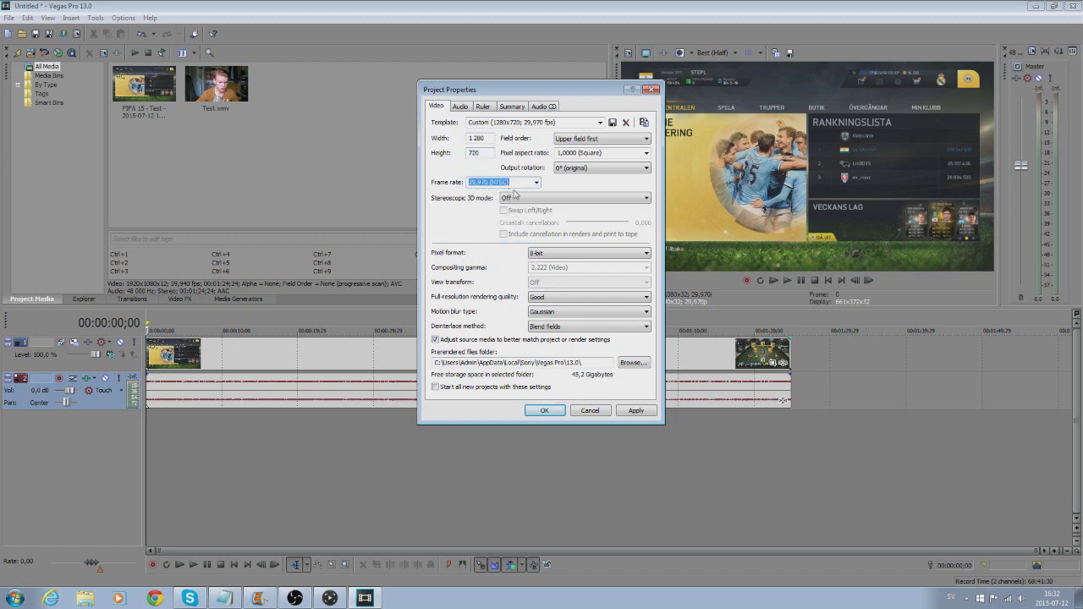
pyautogui.click(544, 411)
# Step: Place the webcam clip Test.wmv on new tracks below the gameplay clip and shift it later in time to free the space
pyautogui.click(223, 391)
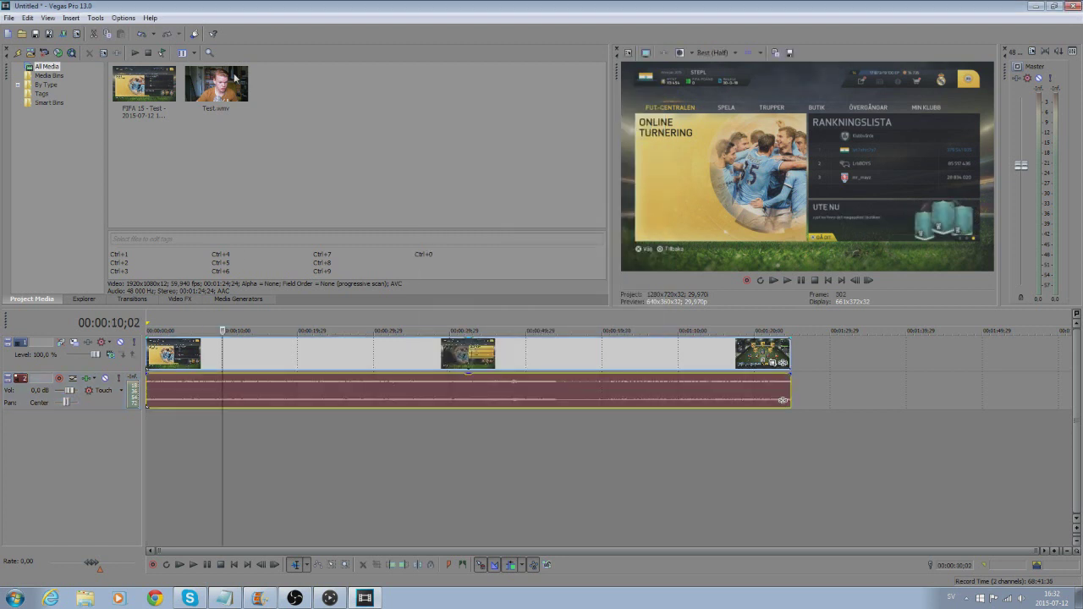
pyautogui.moveTo(150, 468); pyautogui.dragTo(151, 468)
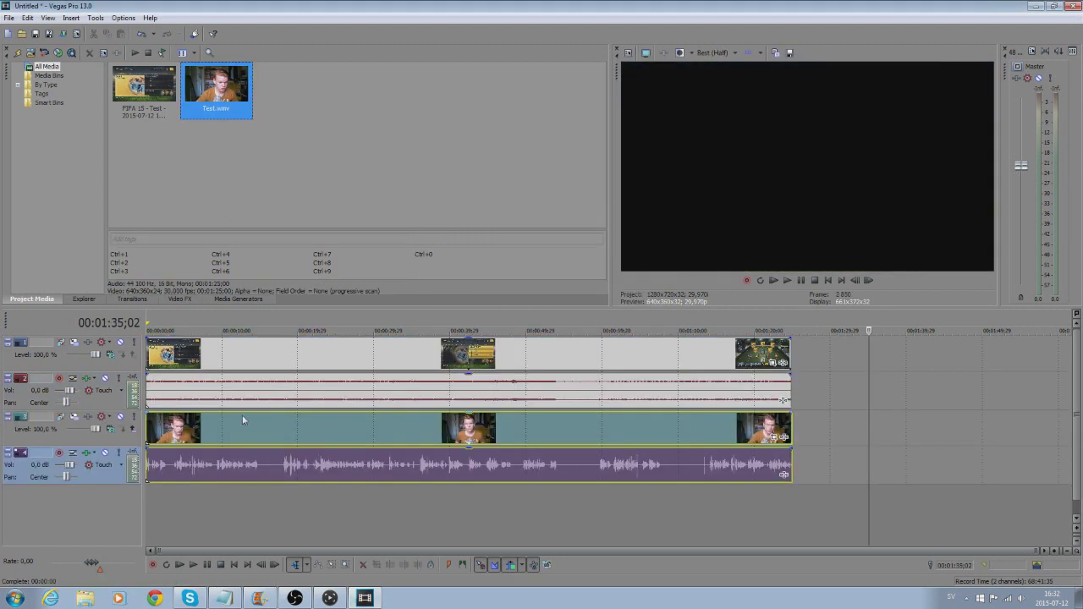
pyautogui.moveTo(364, 429); pyautogui.dragTo(580, 397)
# Step: Move the gameplay clip's video and audio down to the lower video and audio tracks
pyautogui.click(354, 369)
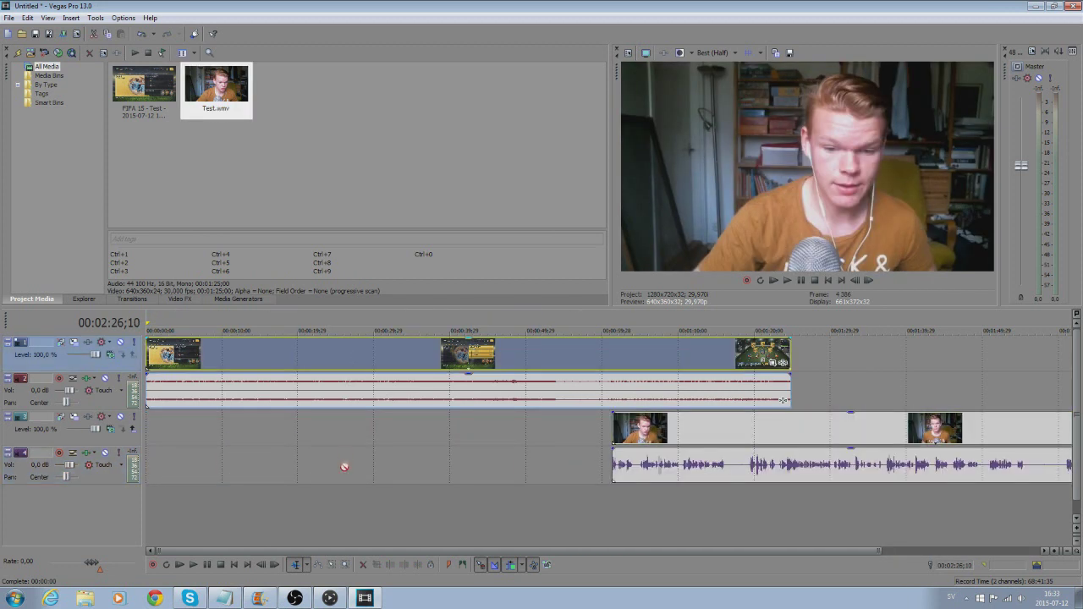
pyautogui.moveTo(344, 466); pyautogui.dragTo(348, 441)
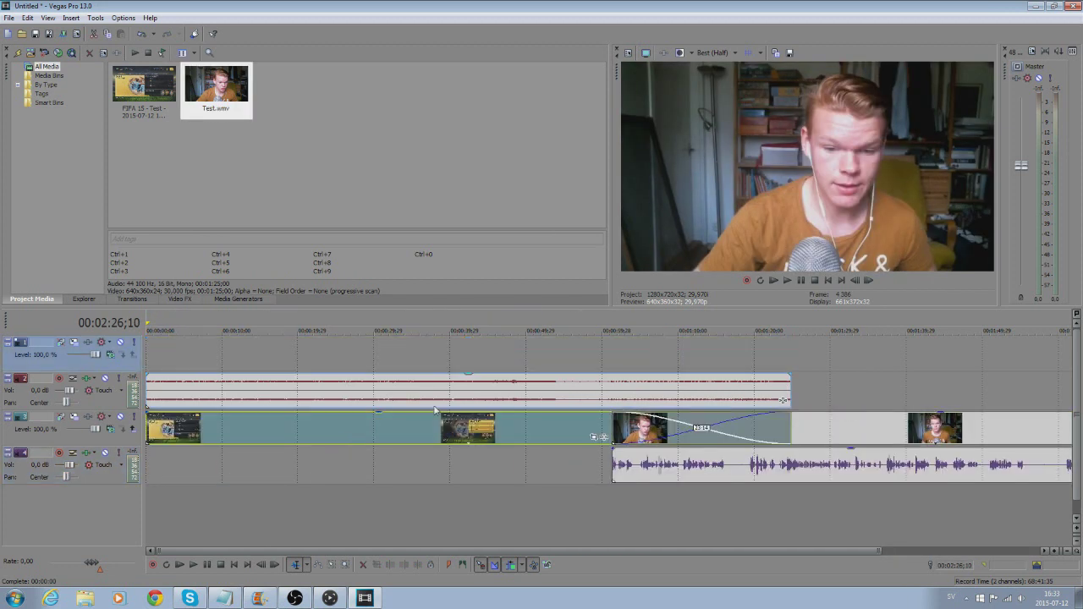
pyautogui.moveTo(433, 402); pyautogui.dragTo(432, 468)
# Step: Move the webcam clip's video and audio to the upper two tracks and align the clip with the start of the timeline
pyautogui.click(916, 428)
pyautogui.moveTo(912, 383); pyautogui.dragTo(912, 358)
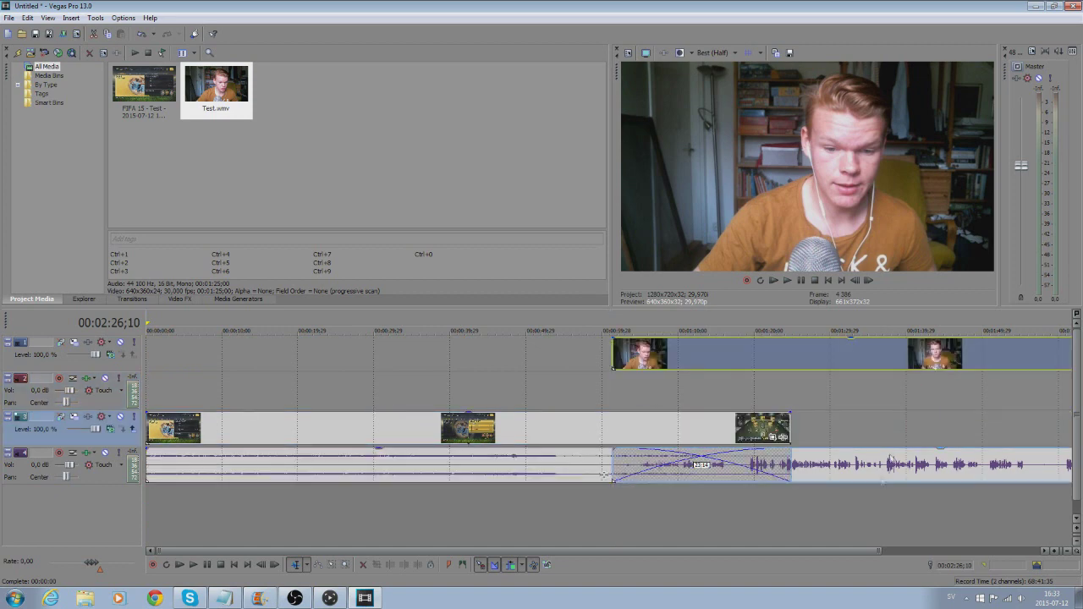
pyautogui.moveTo(899, 464); pyautogui.dragTo(816, 372)
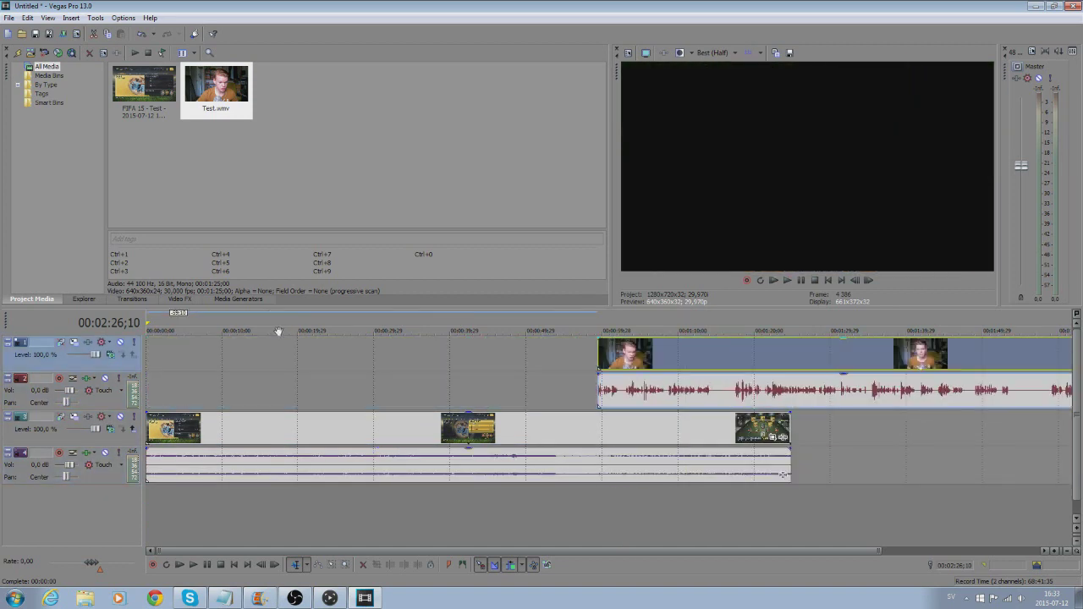
pyautogui.moveTo(633, 333); pyautogui.dragTo(182, 338)
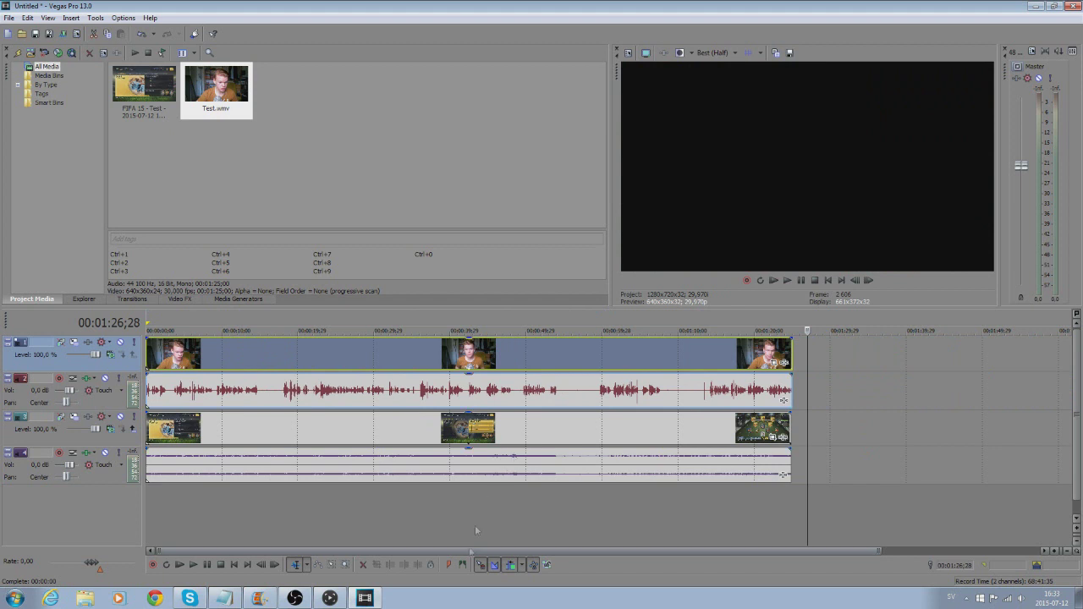
# Step: Shrink the webcam picture with Event Pan/Crop and place it in the upper-right corner of the gameplay, centred at about X -691, Y 747
pyautogui.click(451, 511)
pyautogui.press('Home')
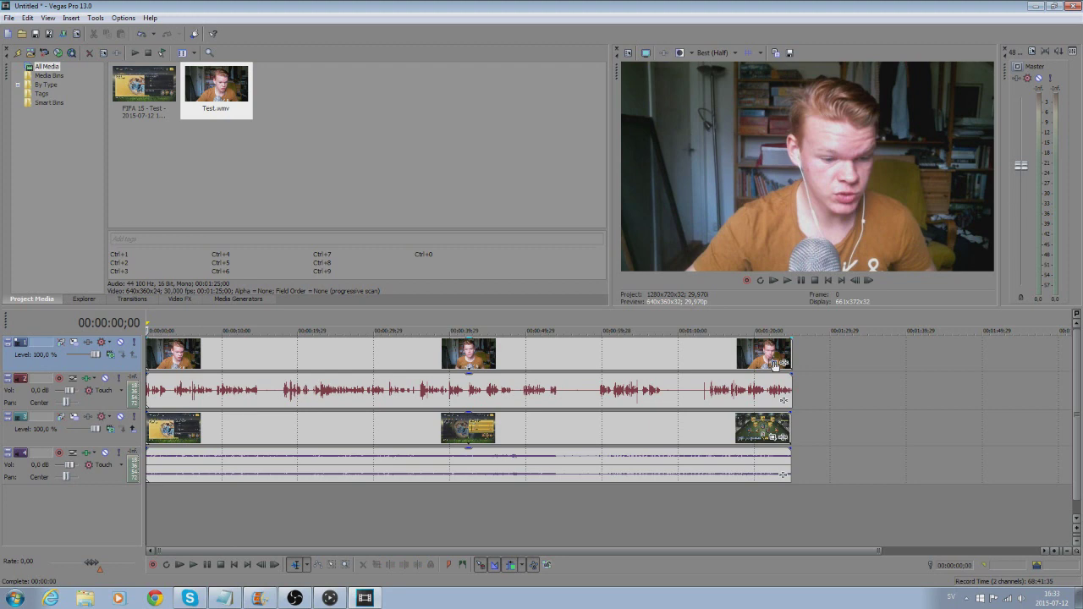
pyautogui.click(775, 363)
pyautogui.moveTo(311, 297); pyautogui.dragTo(133, 425)
pyautogui.scroll(-6, 351, 280)
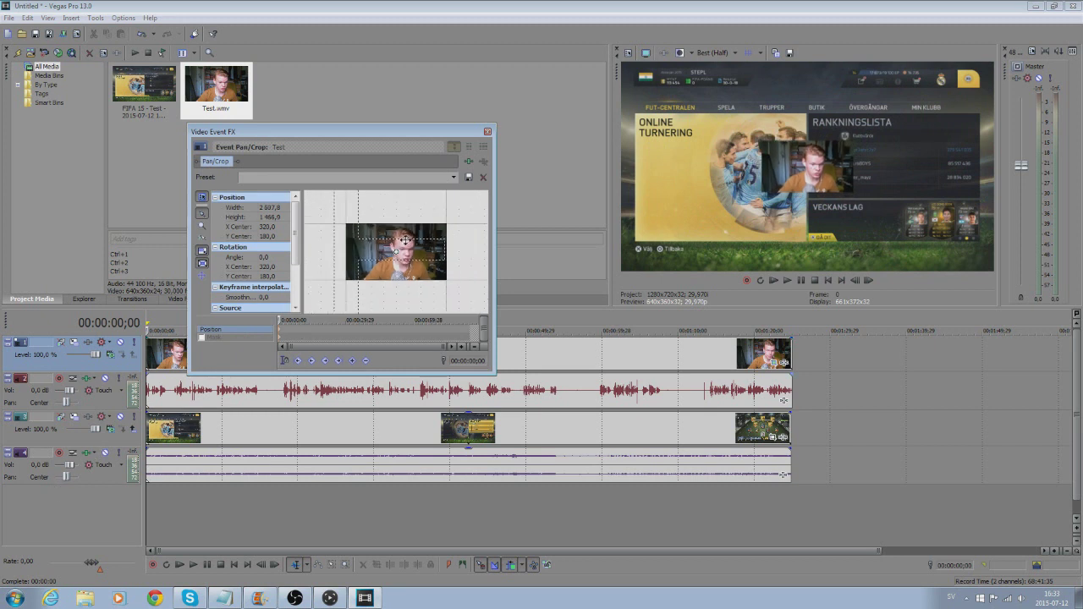
pyautogui.moveTo(440, 233); pyautogui.dragTo(390, 263)
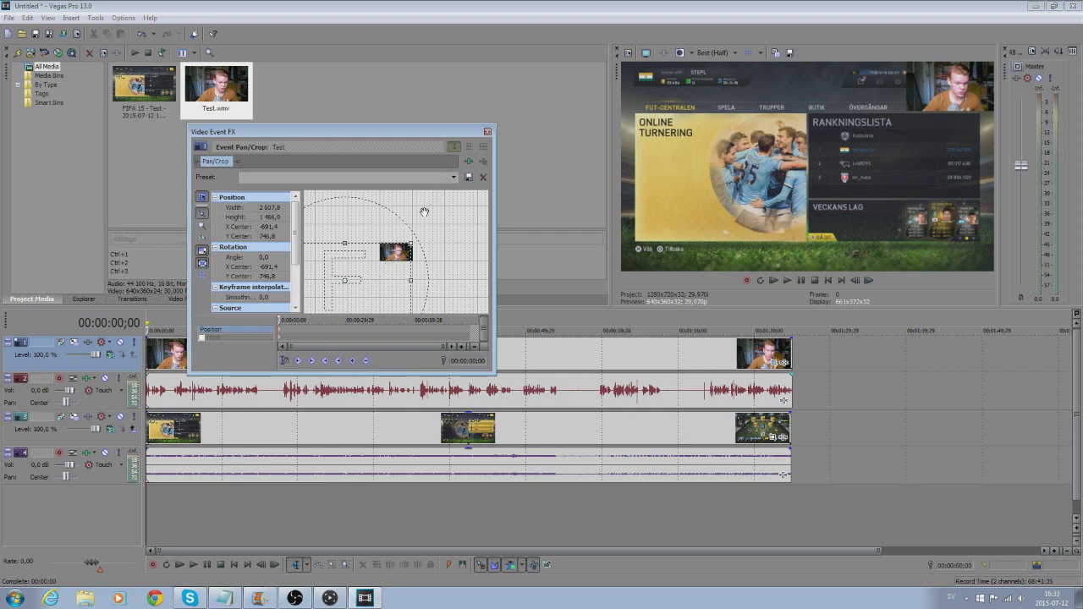
pyautogui.click(488, 131)
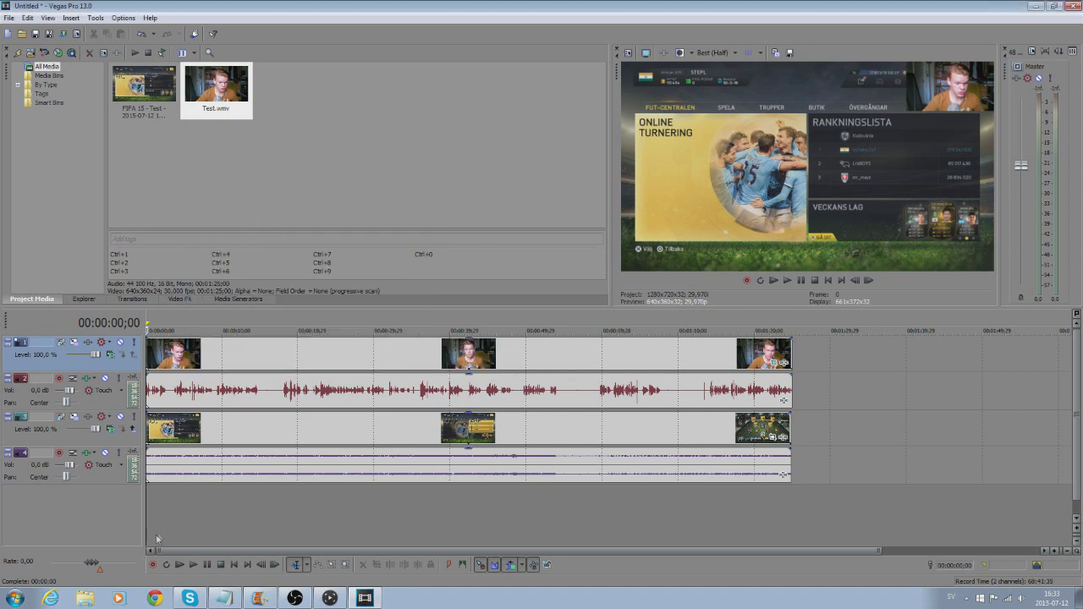
# Step: Play back the opening to judge the sound balance and lower the gameplay audio track's volume to -10,8 dB
pyautogui.scroll(5, 390, 530)
pyautogui.click(787, 281)
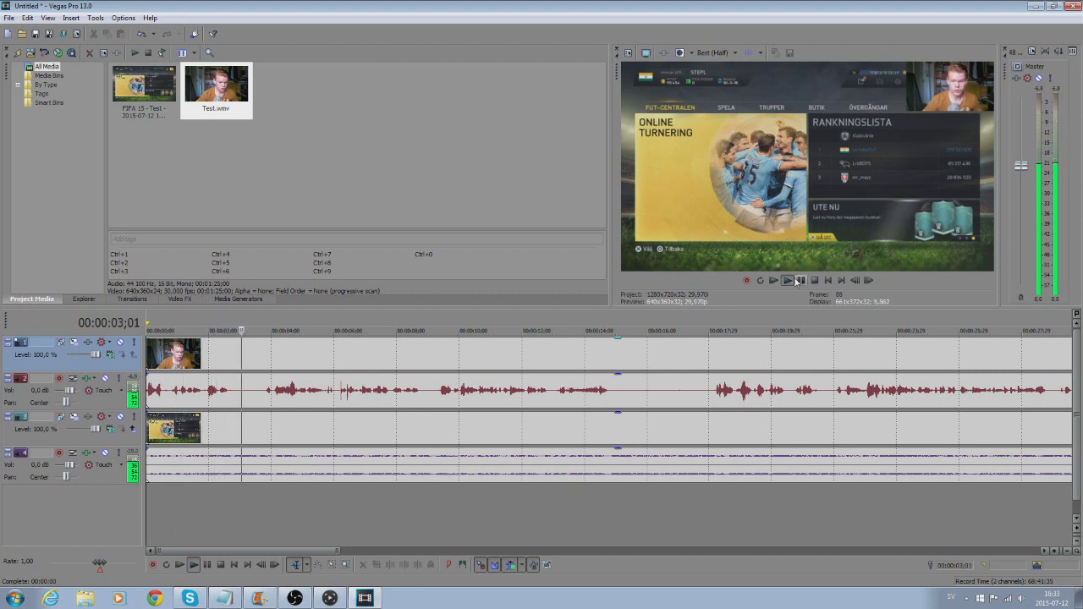
pyautogui.click(800, 280)
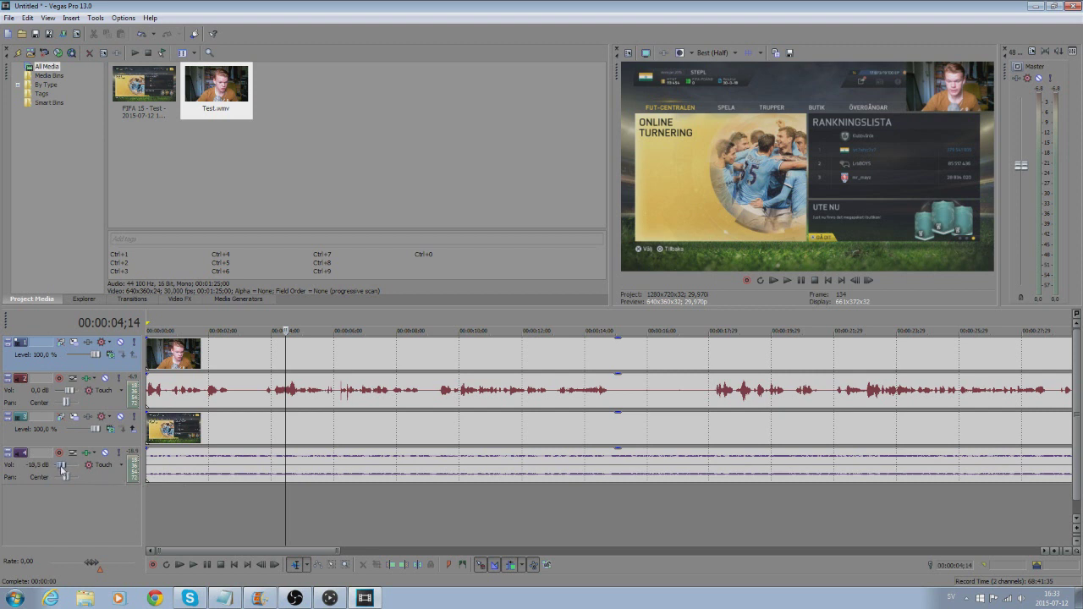
pyautogui.click(789, 281)
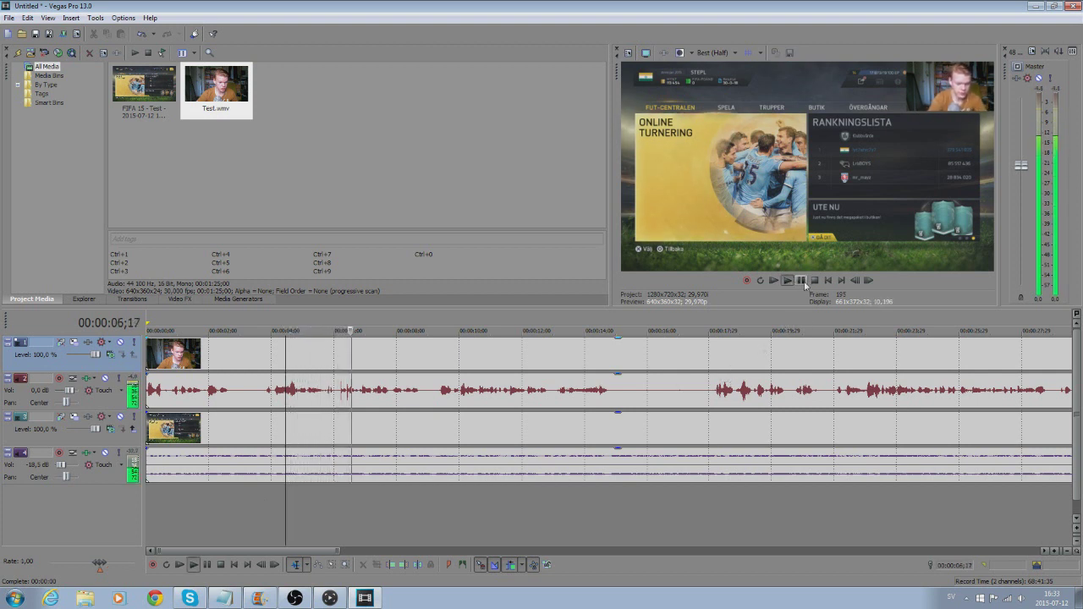
pyautogui.click(802, 281)
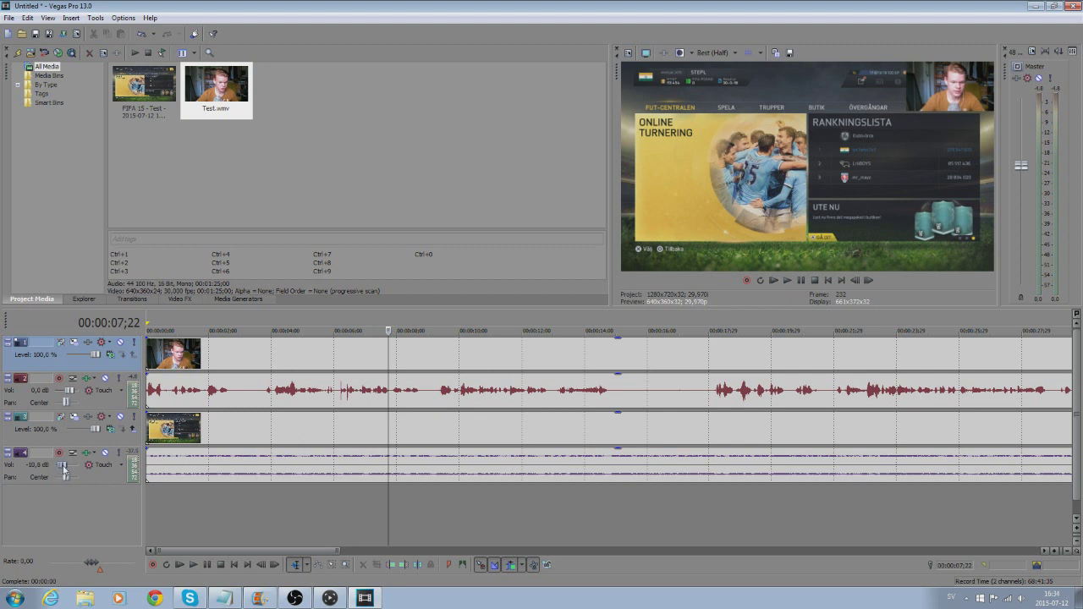
pyautogui.click(797, 283)
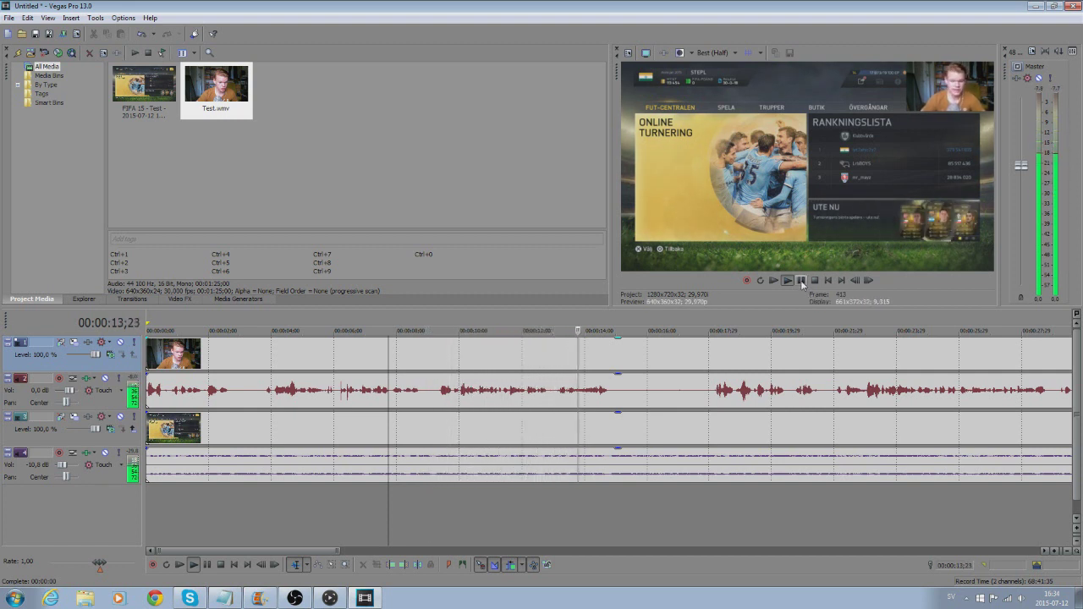
pyautogui.click(800, 281)
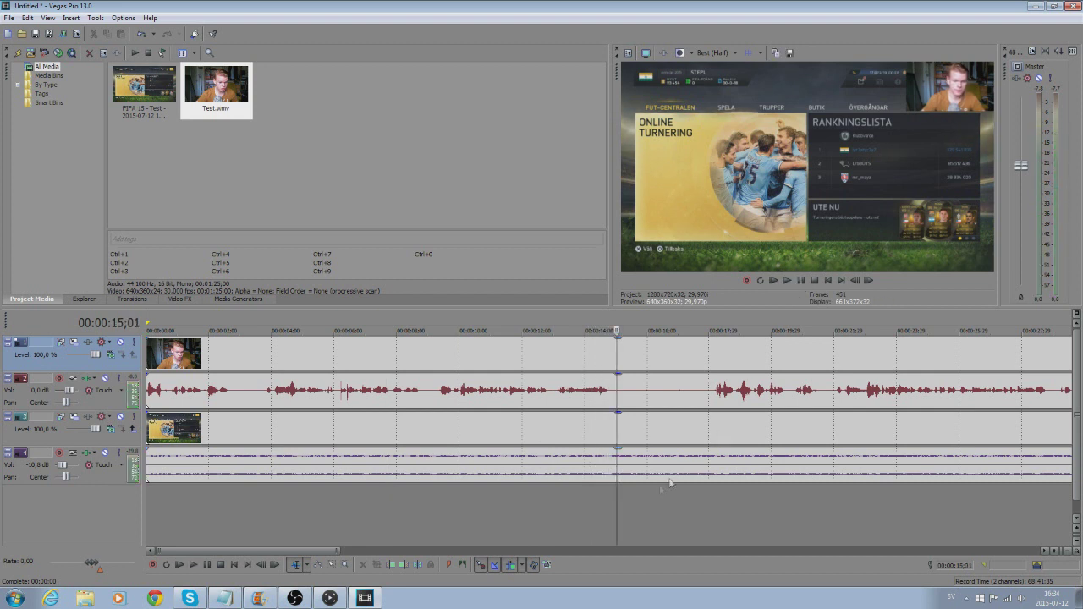
pyautogui.click(620, 514)
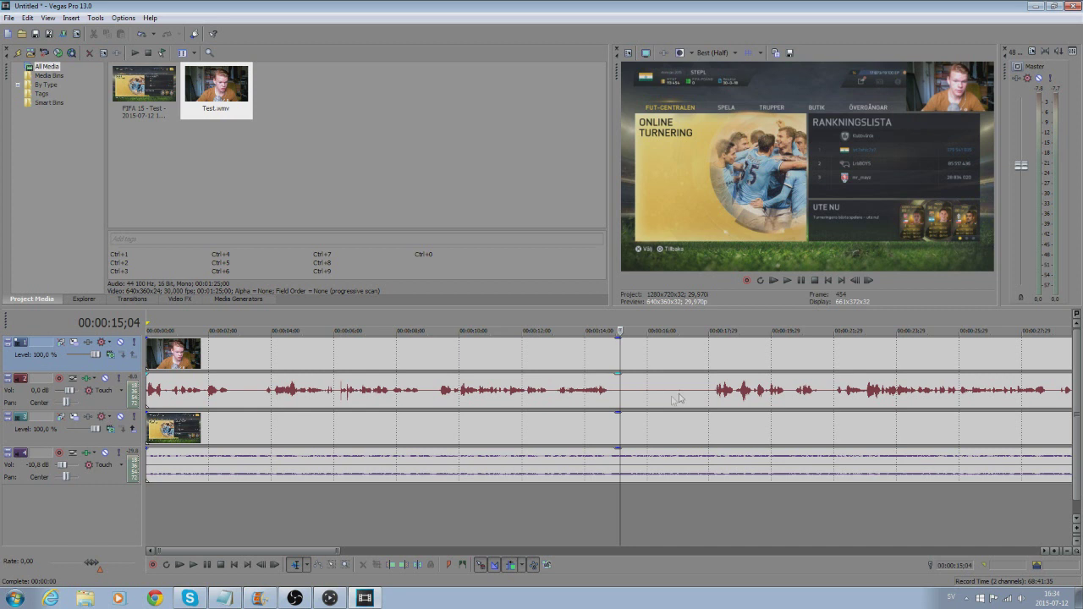
pyautogui.press('s')
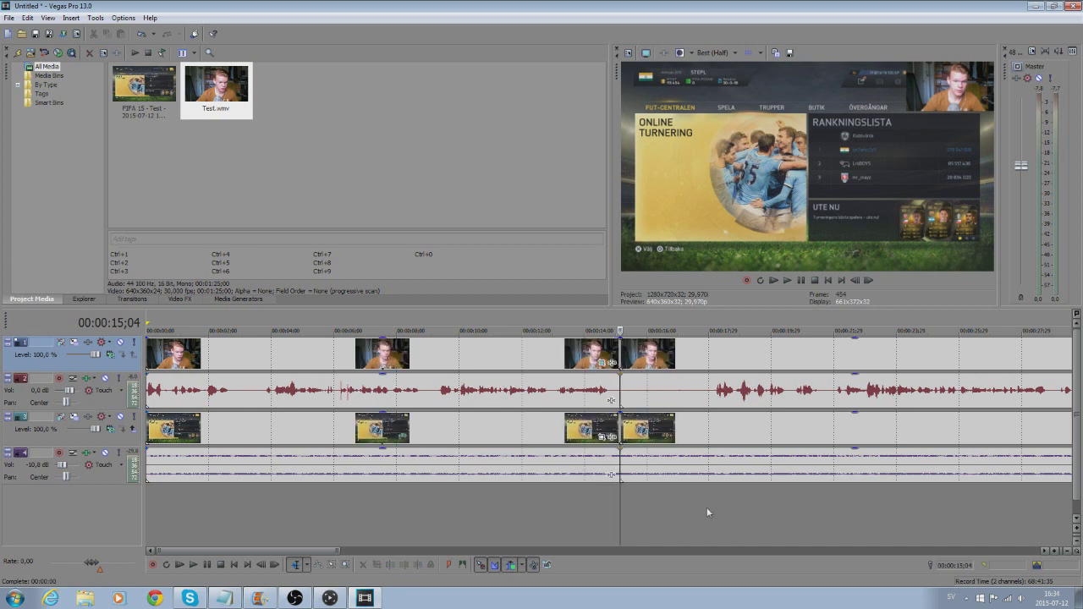
pyautogui.click(703, 513)
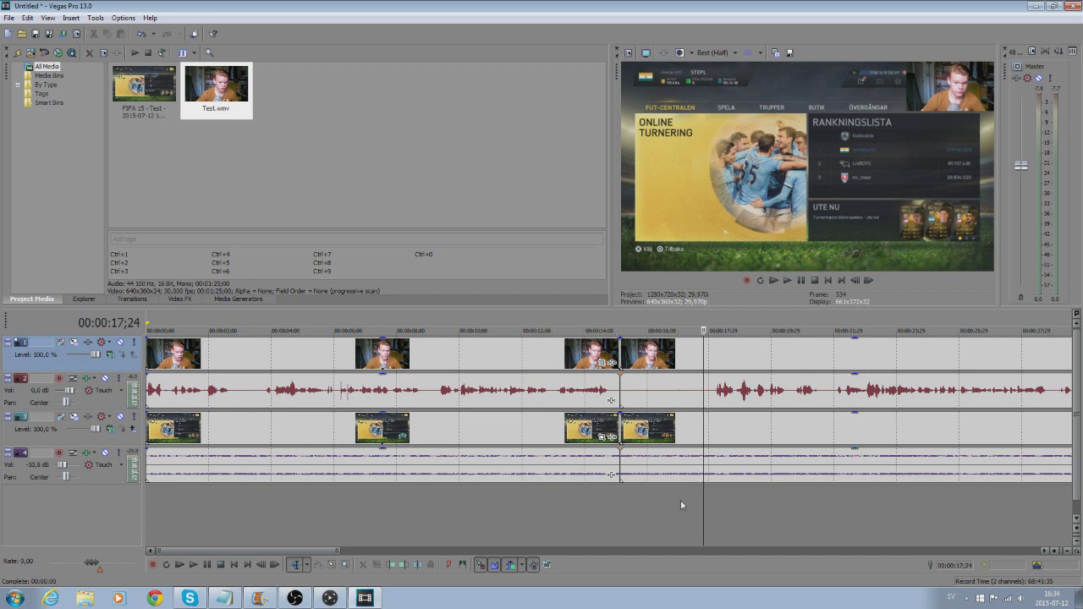
pyautogui.press('Delete')
pyautogui.click(624, 507)
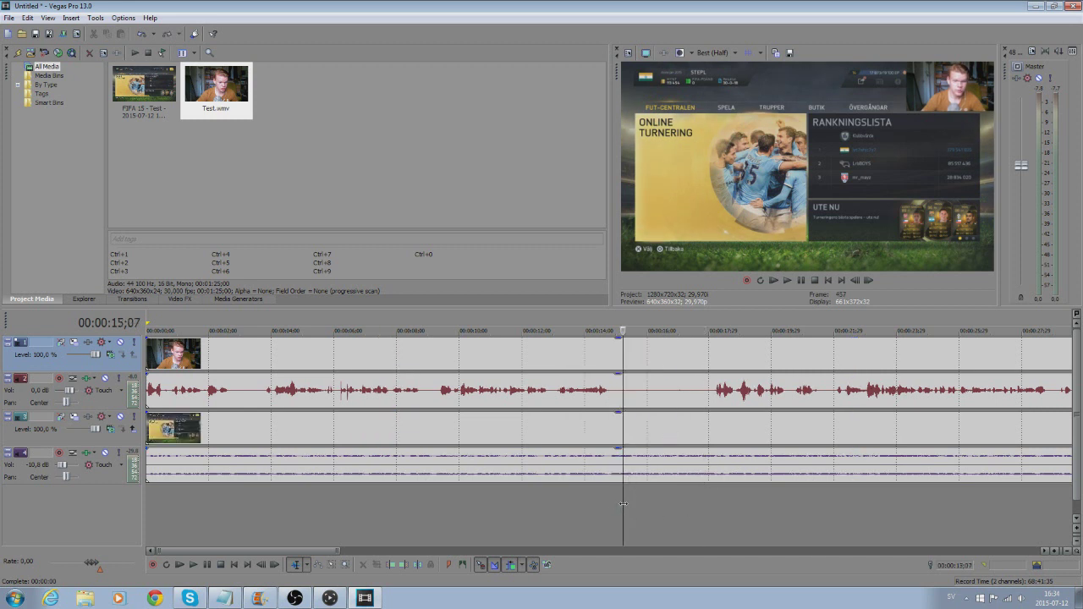
pyautogui.moveTo(704, 503); pyautogui.dragTo(613, 511)
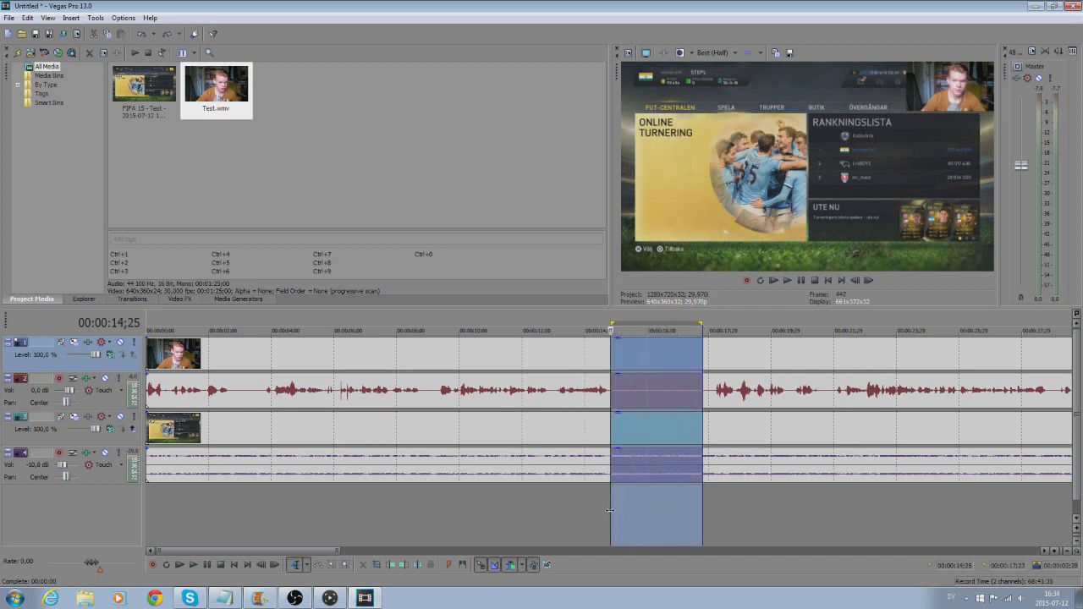
pyautogui.click(627, 517)
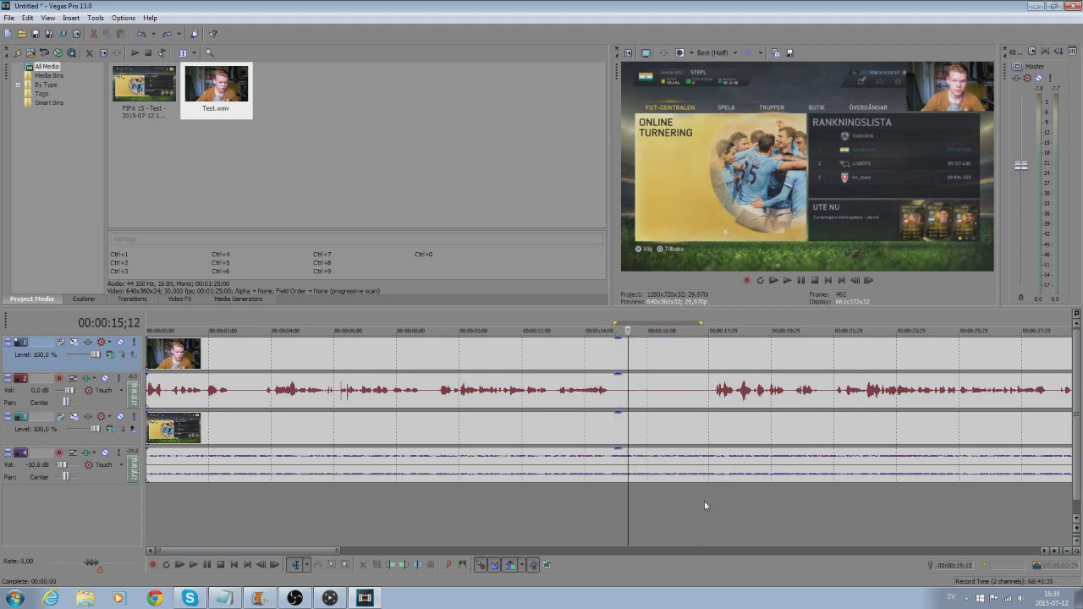
# Step: Split the webcam and gameplay clips on all tracks at both edges of the silent stretch from 00:00:14;23 to 00:00:17;25
pyautogui.moveTo(704, 505); pyautogui.dragTo(609, 503)
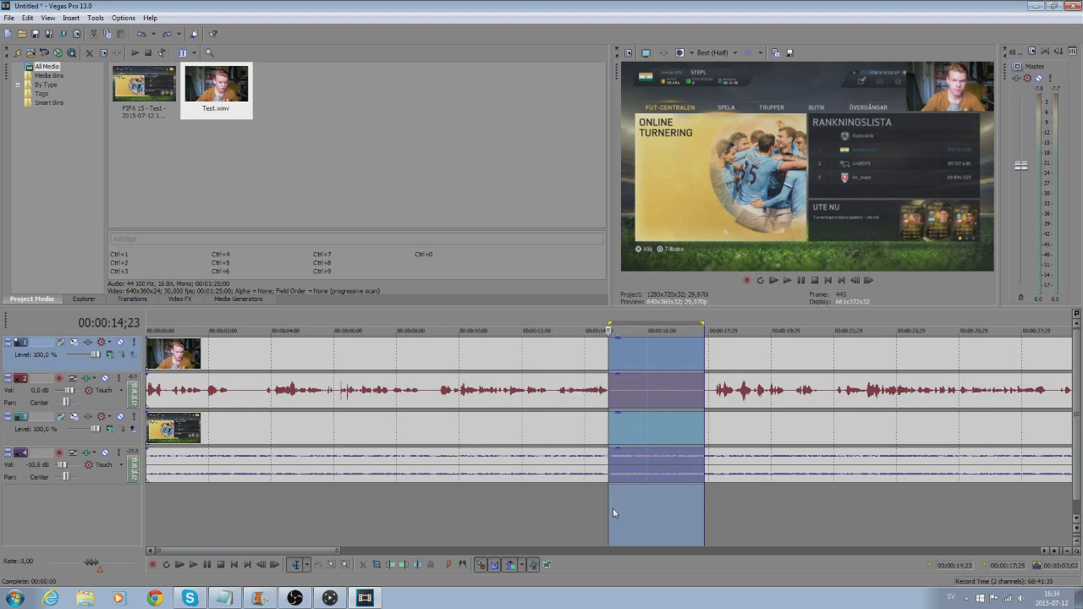
pyautogui.press('s')
pyautogui.click(676, 531)
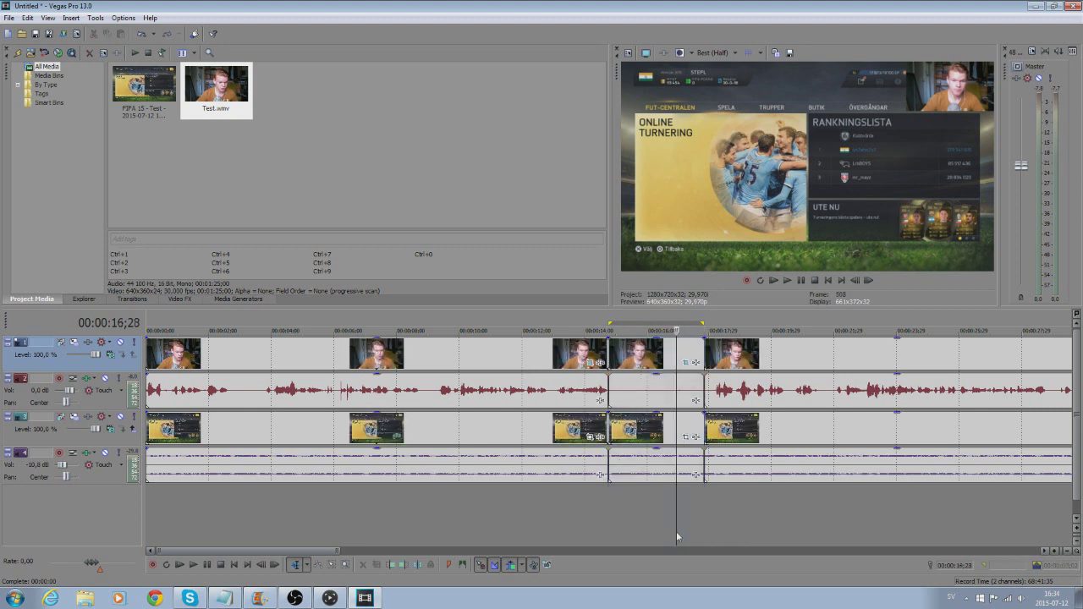
pyautogui.click(706, 496)
pyautogui.click(608, 501)
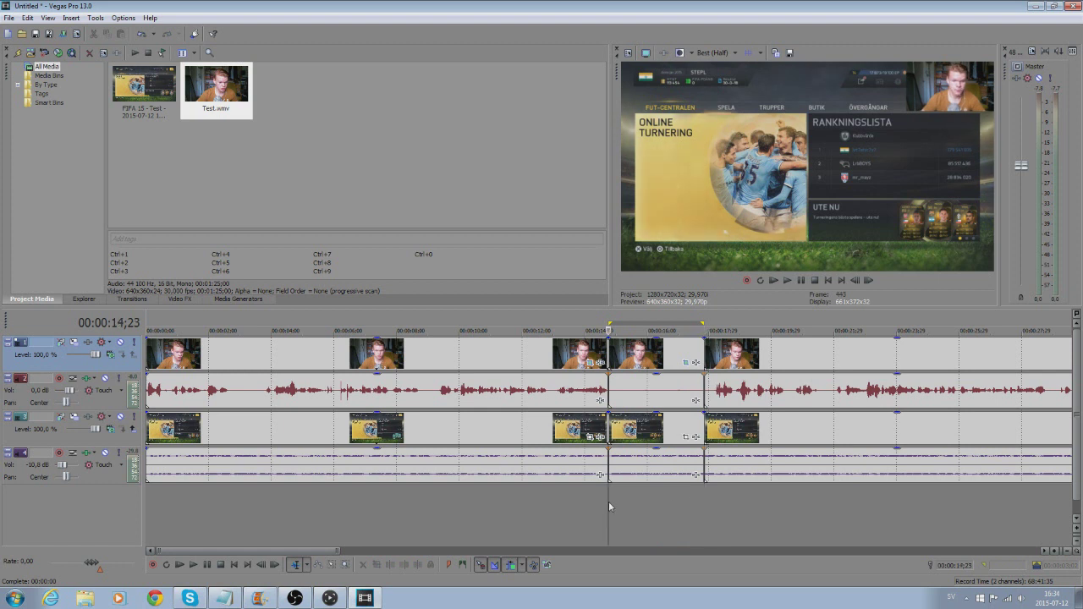
# Step: Delete the cut-out silent pieces of the webcam and gameplay clips so the following material closes the gap
pyautogui.click(649, 408)
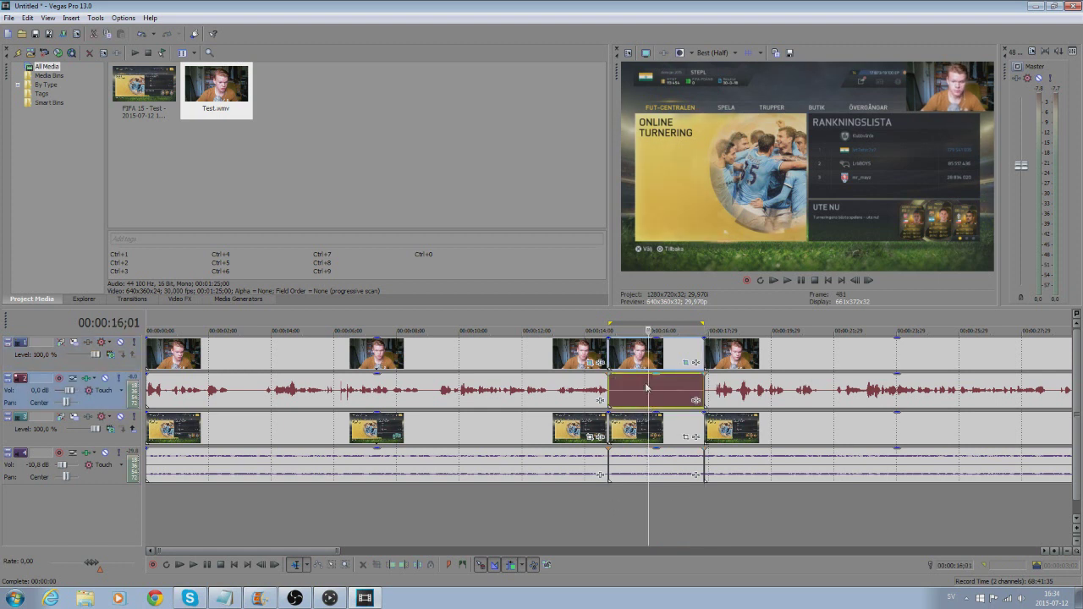
pyautogui.press('Delete')
pyautogui.click(648, 420)
pyautogui.press('Delete')
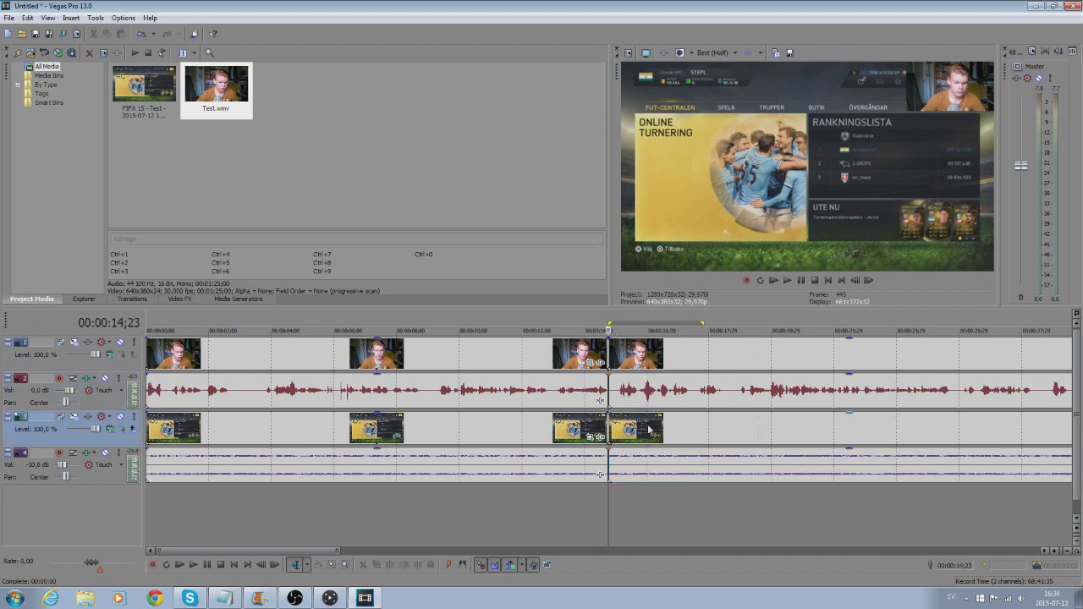
# Step: Play back across the first cut, starting from 00:00:14;00, to check the transition
pyautogui.click(584, 530)
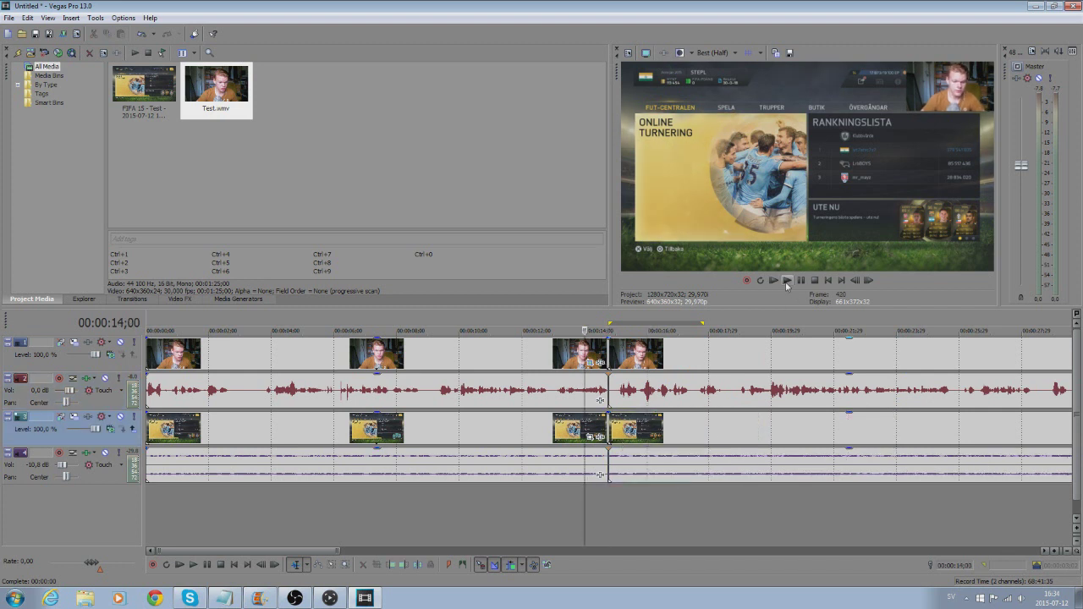
pyautogui.click(786, 283)
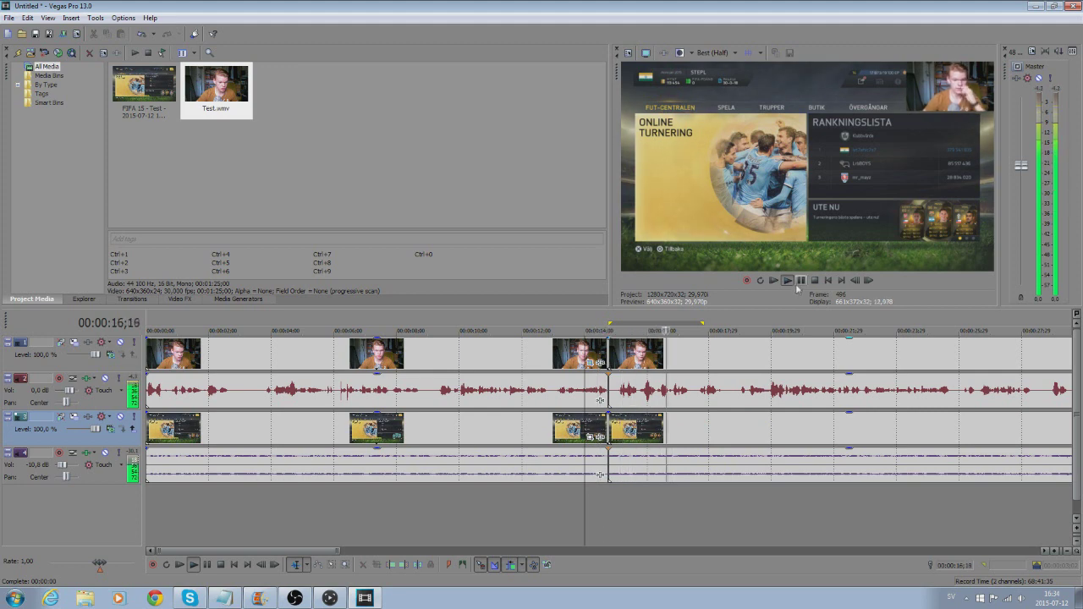
pyautogui.click(800, 281)
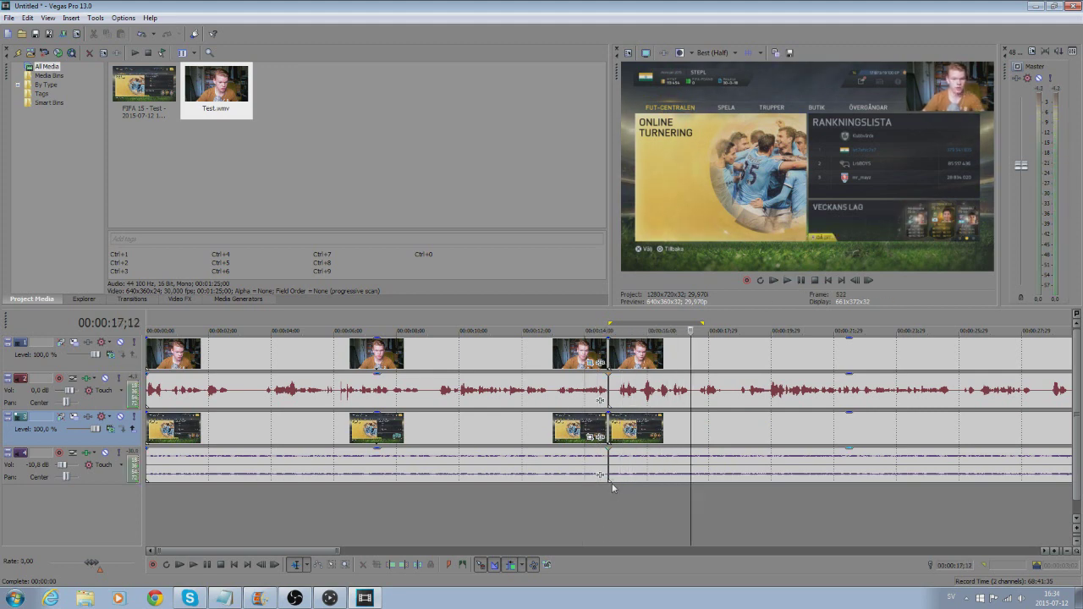
# Step: Cut the silent passage from 00:00:51;00 to 00:00:56;17 out of all tracks, close the gap and play back across the cut
pyautogui.scroll(-3, 612, 482)
pyautogui.scroll(-2, 592, 518)
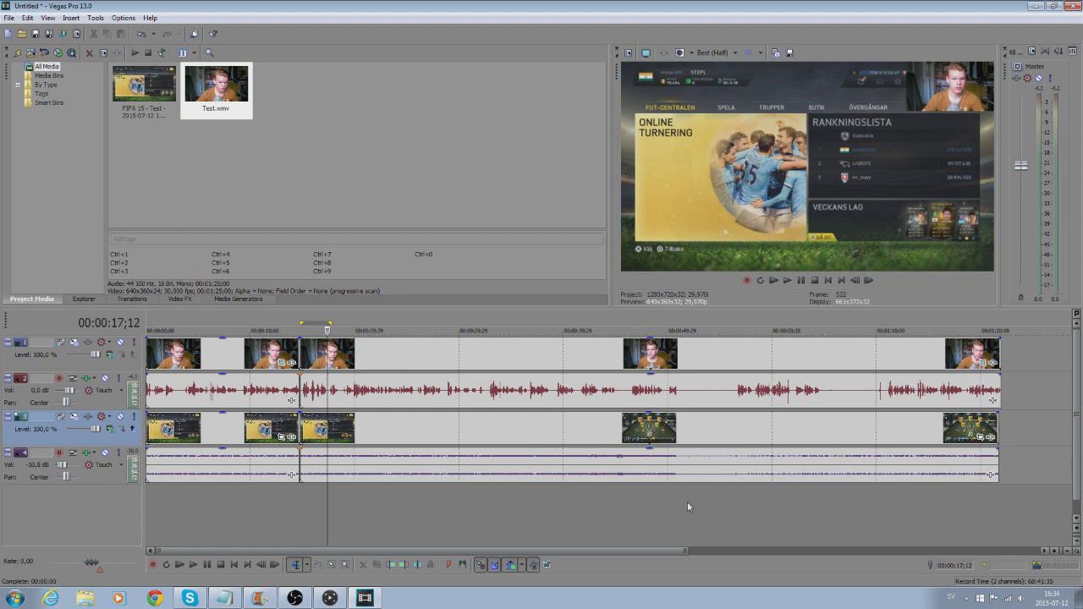
pyautogui.click(675, 503)
pyautogui.scroll(3, 668, 505)
pyautogui.click(633, 500)
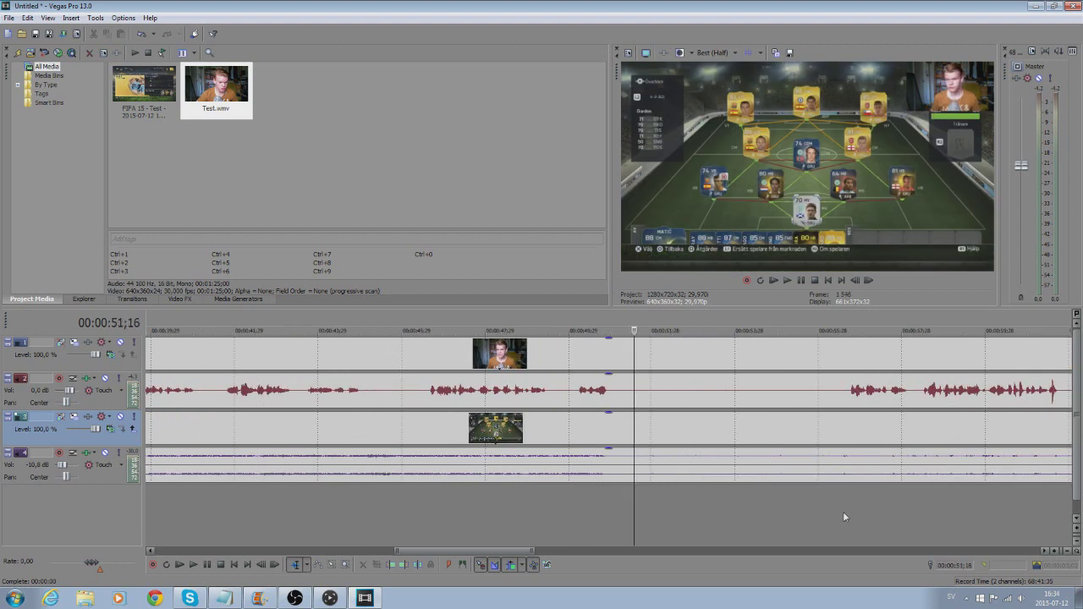
pyautogui.moveTo(842, 511); pyautogui.dragTo(612, 501)
pyautogui.press('s')
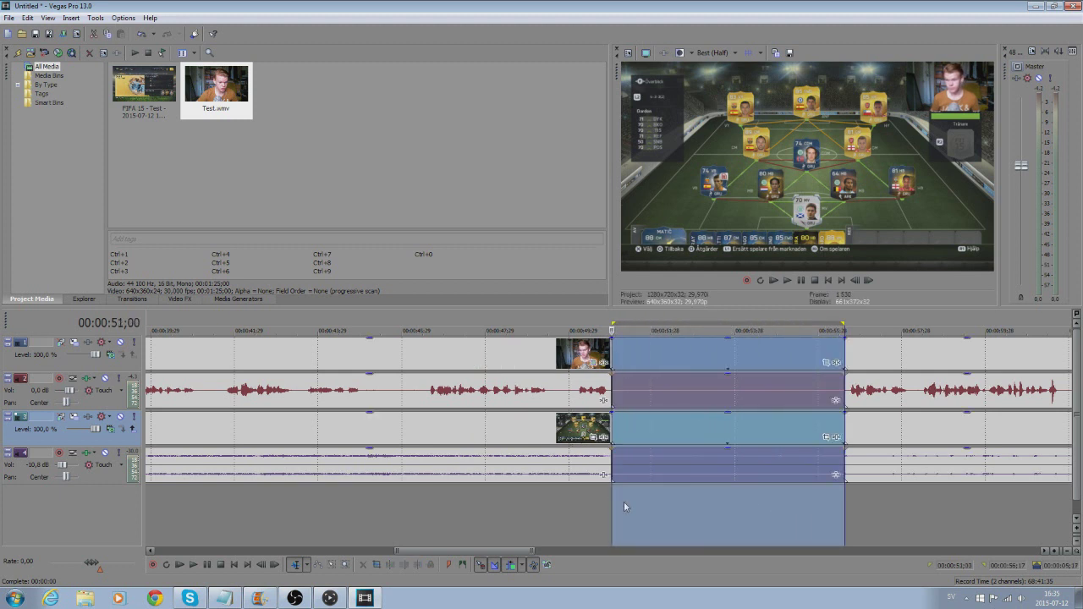
pyautogui.click(691, 388)
pyautogui.press('Delete')
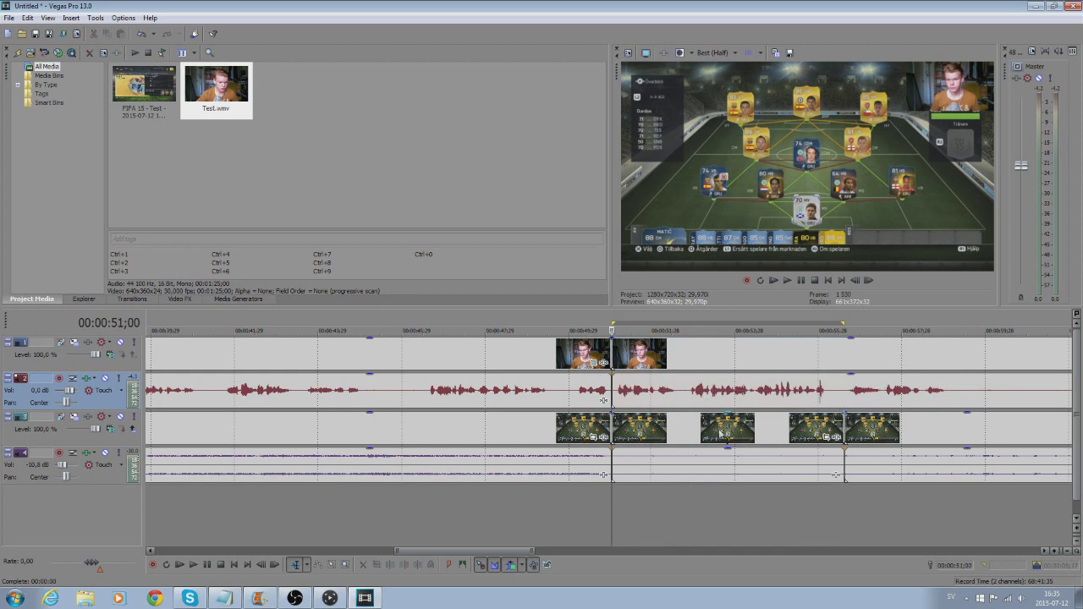
pyautogui.click(508, 516)
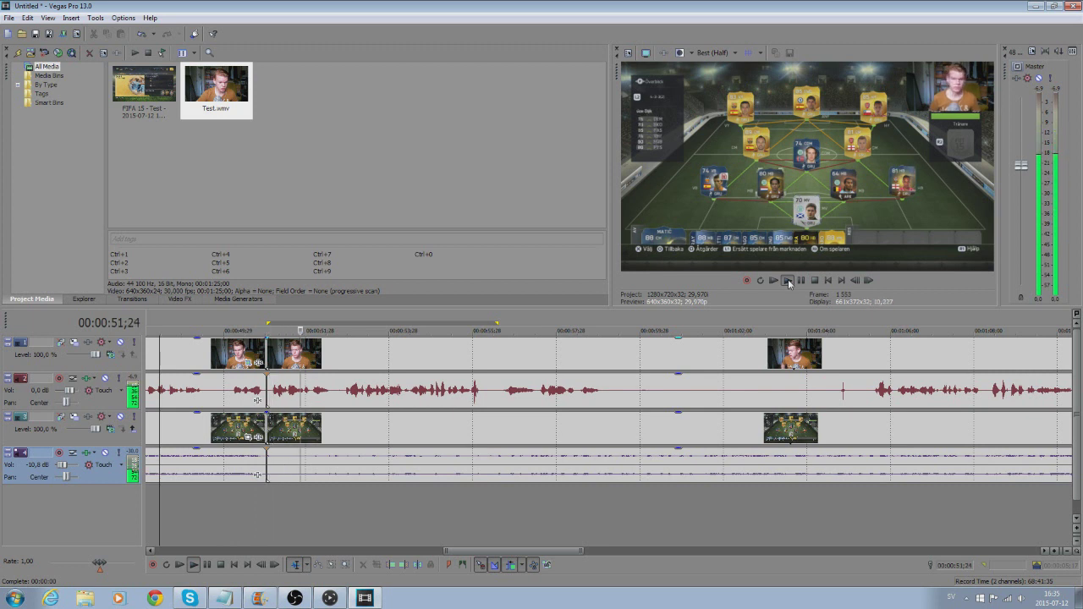
pyautogui.click(792, 282)
# Step: Cut the silent passage from 00:00:59;12 to 00:01:04;18 out of all tracks, close the gap and play back across the cut
pyautogui.scroll(-3, 351, 436)
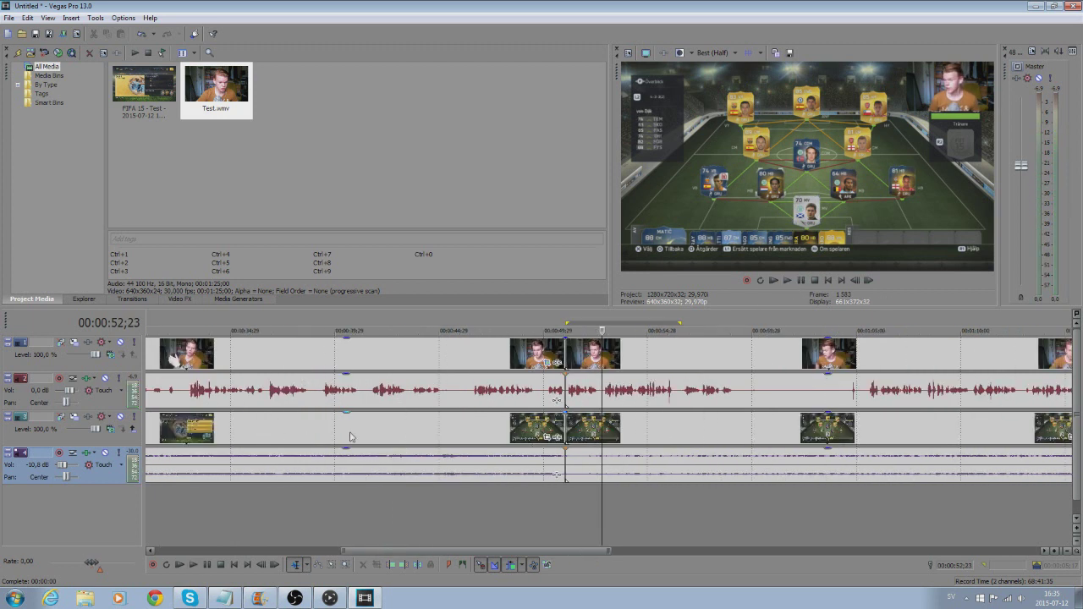
pyautogui.click(743, 494)
pyautogui.click(750, 505)
pyautogui.moveTo(741, 506); pyautogui.dragTo(847, 509)
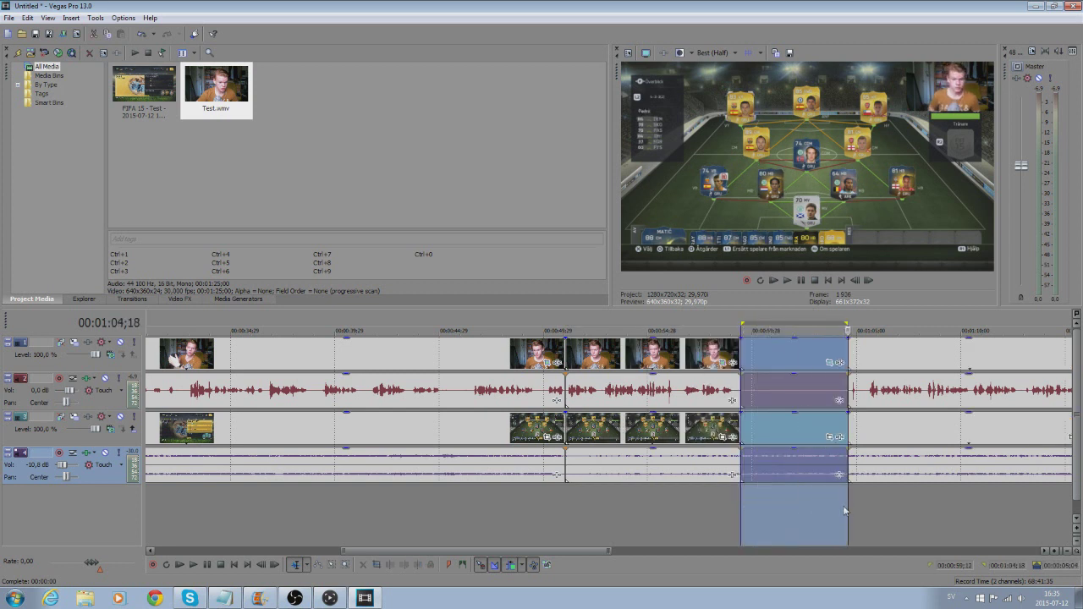
pyautogui.press('Delete')
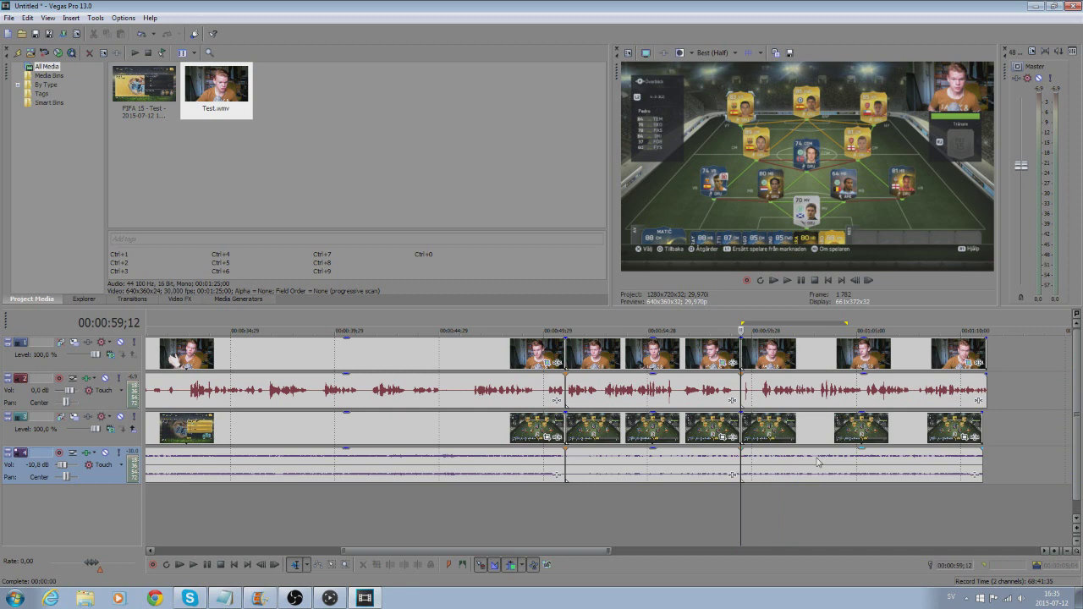
pyautogui.click(702, 509)
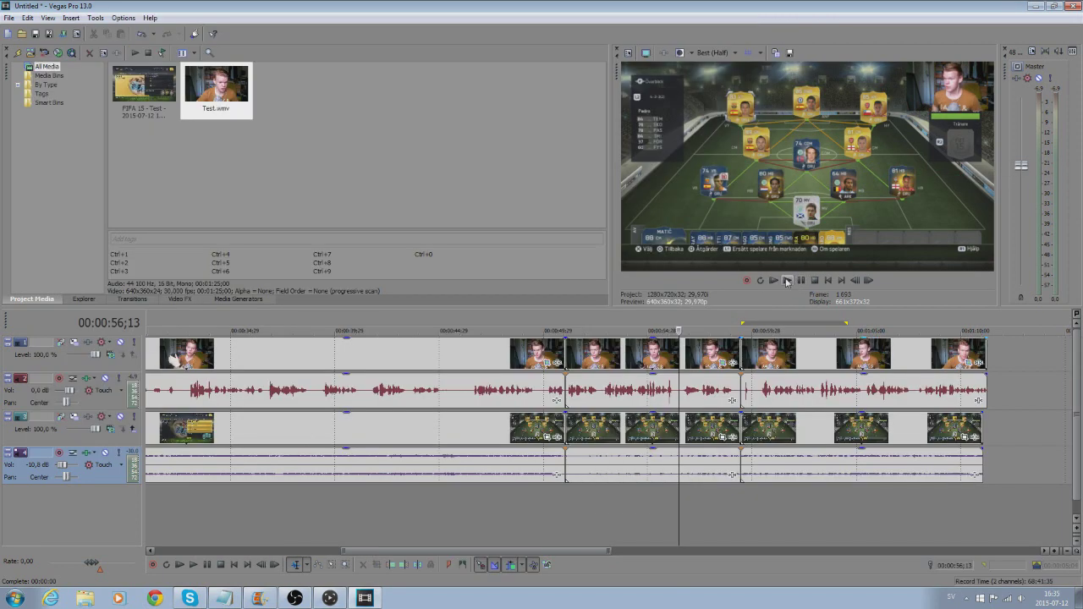
pyautogui.click(786, 280)
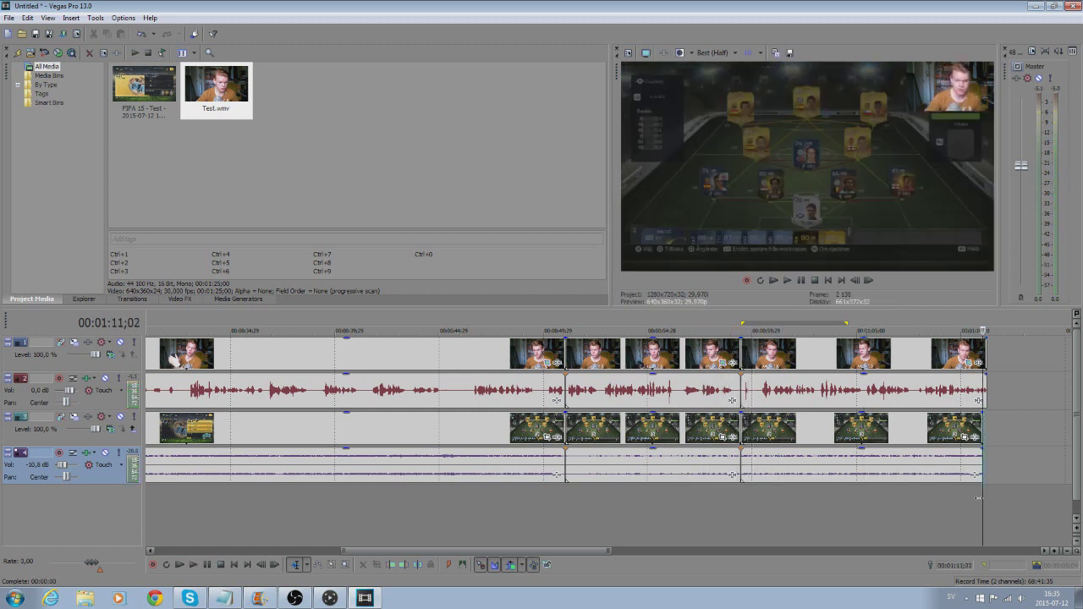
# Step: Add a short fade-in to the webcam video and its audio at the start of the timeline and play it back
pyautogui.scroll(3, 978, 497)
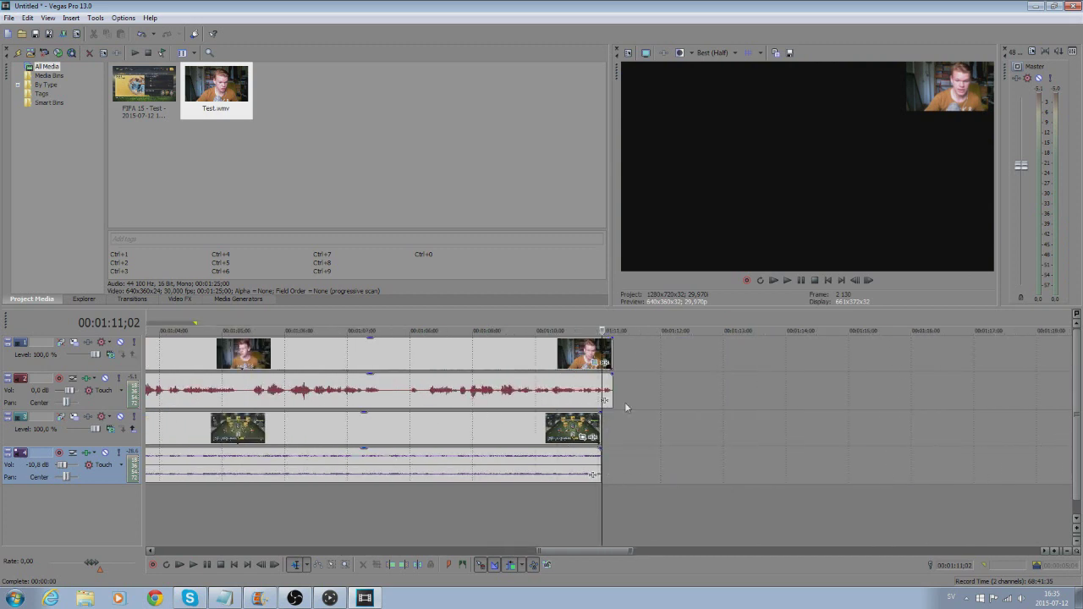
pyautogui.scroll(-5, 592, 502)
pyautogui.click(592, 502)
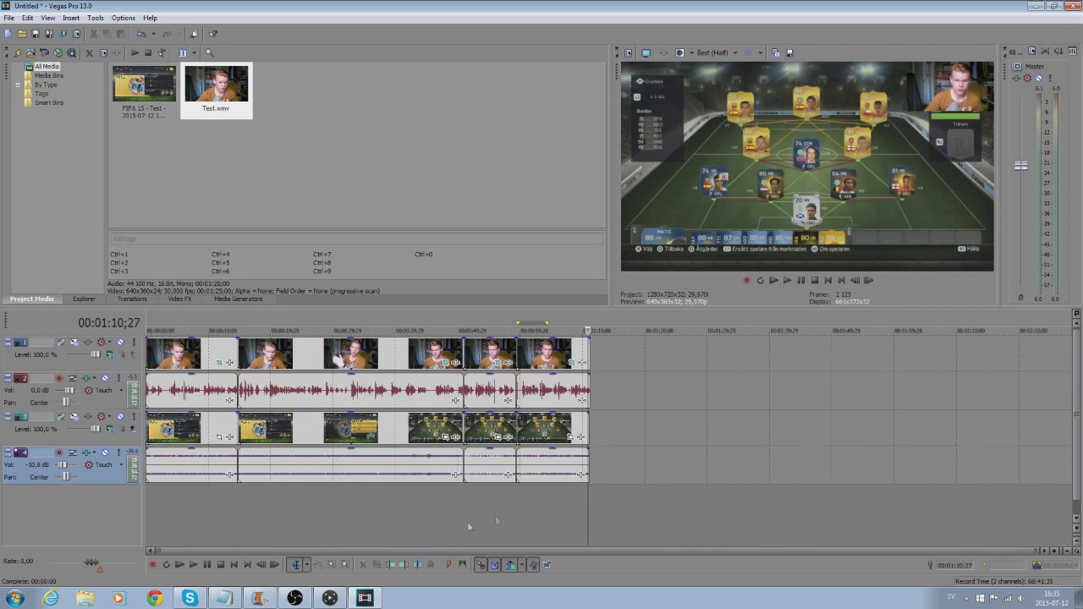
pyautogui.click(155, 511)
pyautogui.scroll(2, 157, 512)
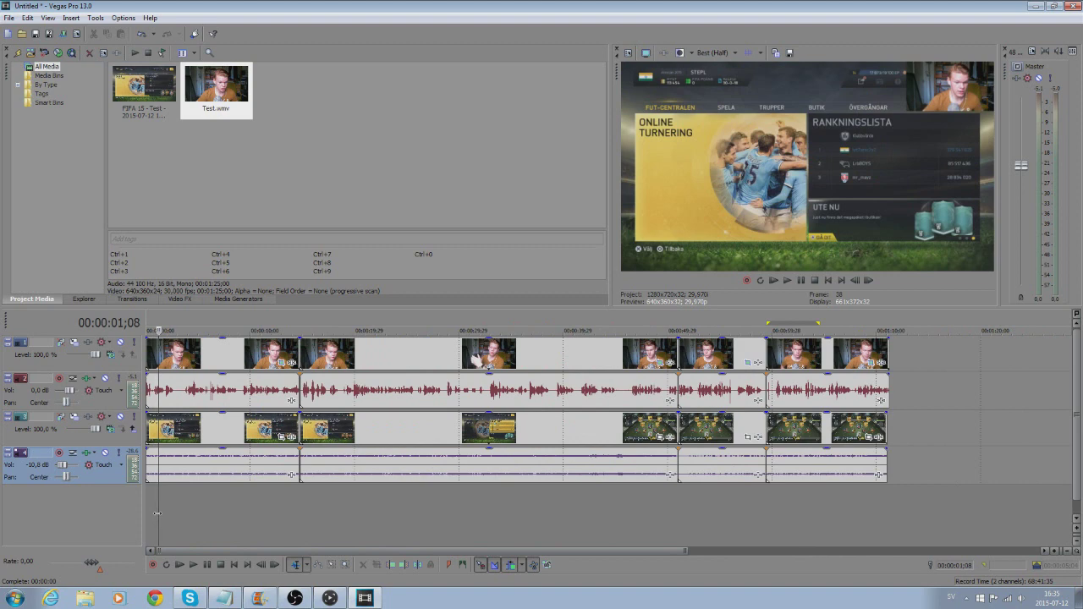
pyautogui.scroll(5, 158, 509)
pyautogui.click(145, 373)
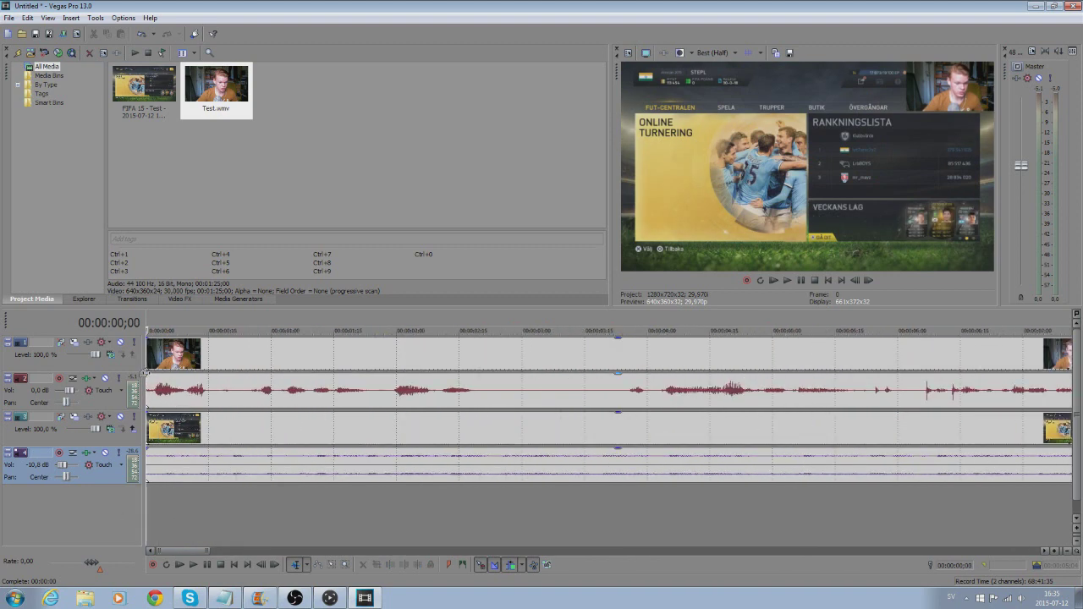
pyautogui.moveTo(148, 339); pyautogui.dragTo(160, 339)
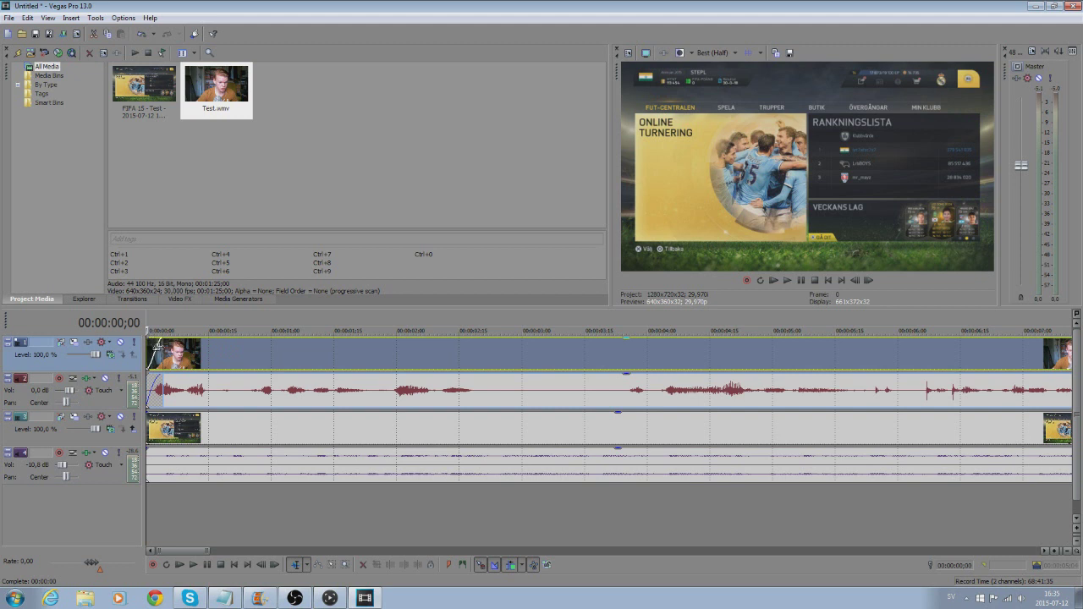
pyautogui.click(789, 281)
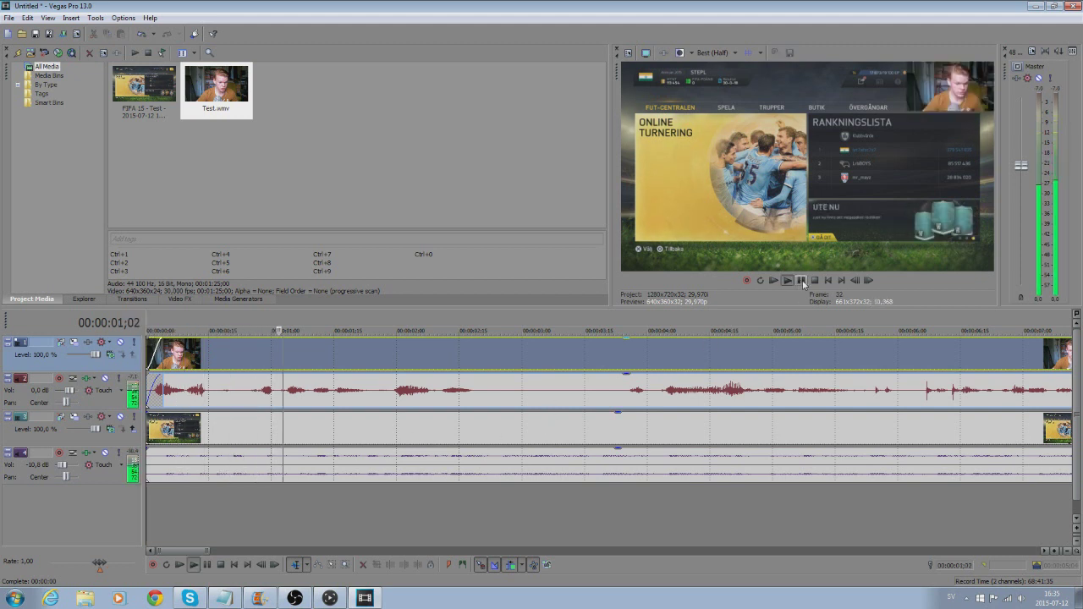
pyautogui.press('space')
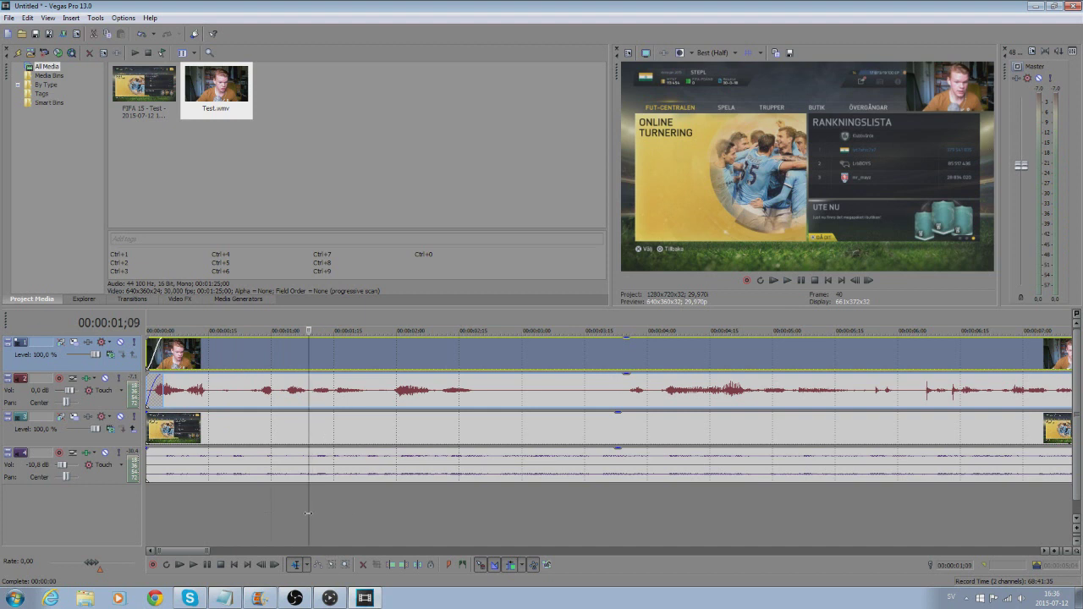
# Step: Add a fade-in of 00:00:00;04 to the gameplay video at the start of the timeline and scrub through it
pyautogui.moveTo(146, 514); pyautogui.dragTo(163, 515)
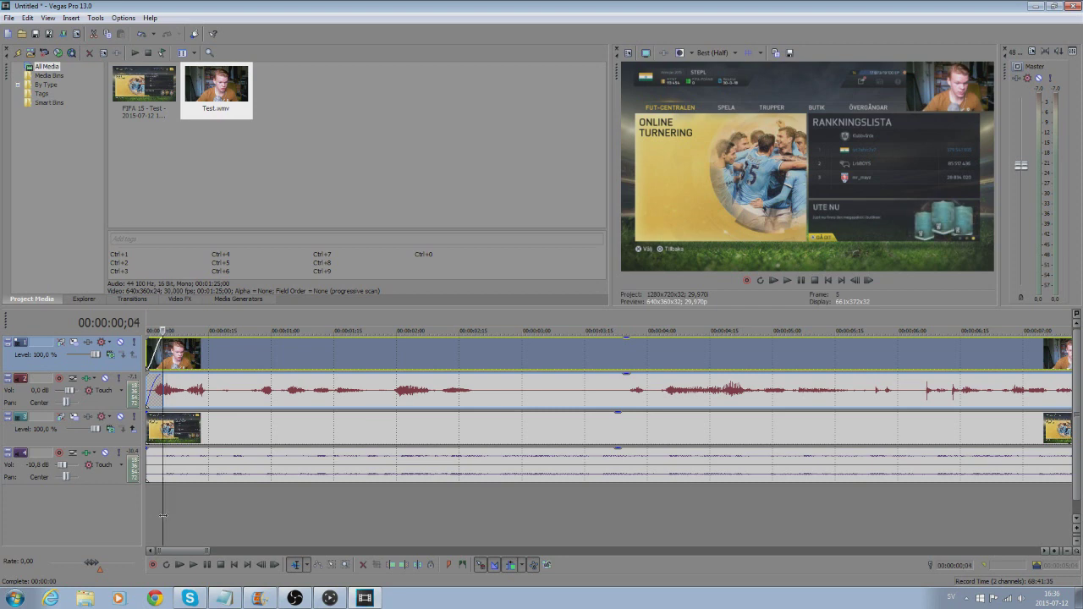
pyautogui.moveTo(148, 415); pyautogui.dragTo(159, 416)
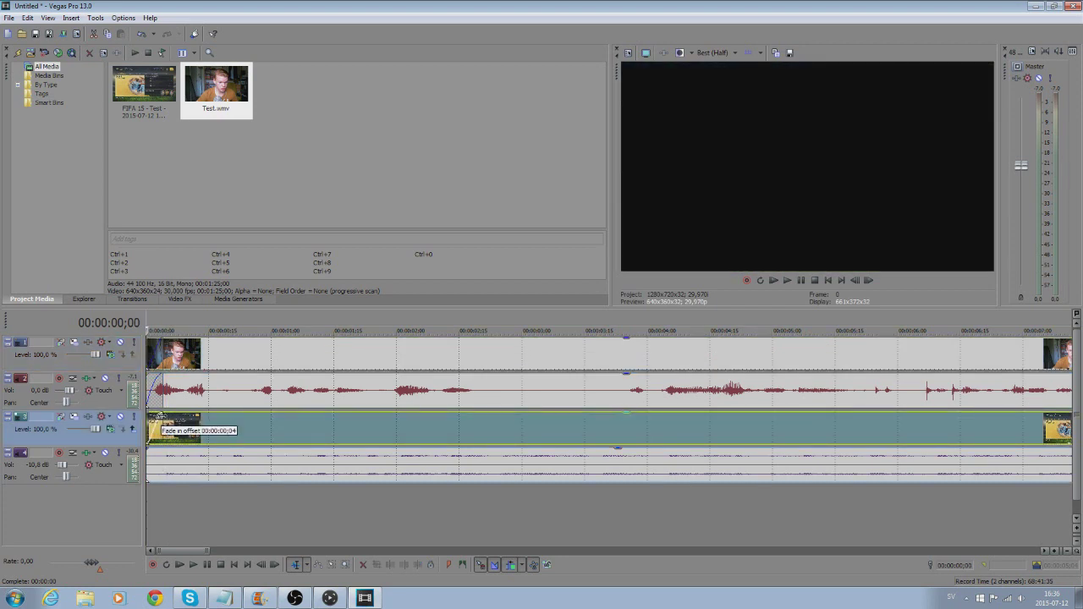
pyautogui.moveTo(148, 515); pyautogui.dragTo(297, 517)
# Step: Move the playback cursor to the end of the last clip at 00:01:11;07 and check the whole edited timeline
pyautogui.scroll(-5, 335, 516)
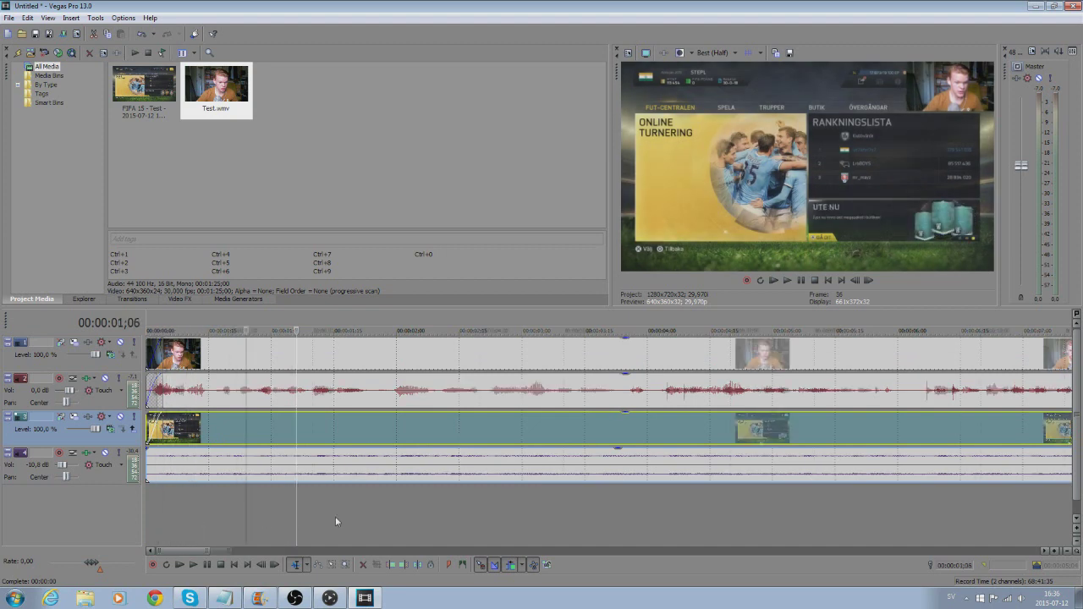
pyautogui.click(152, 463)
pyautogui.moveTo(390, 534); pyautogui.dragTo(562, 518)
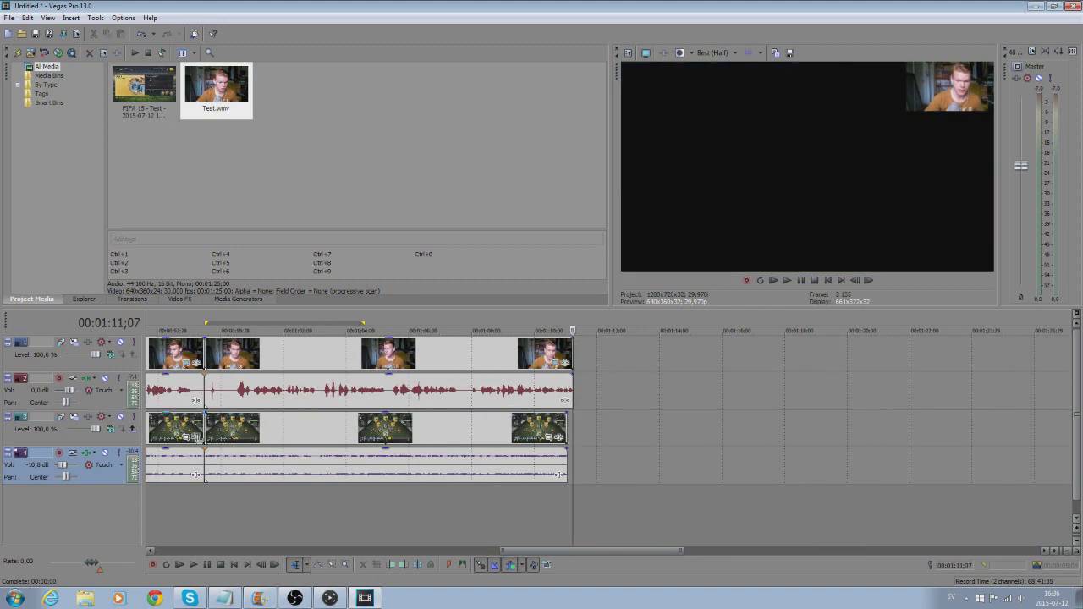
pyautogui.scroll(-4, 356, 508)
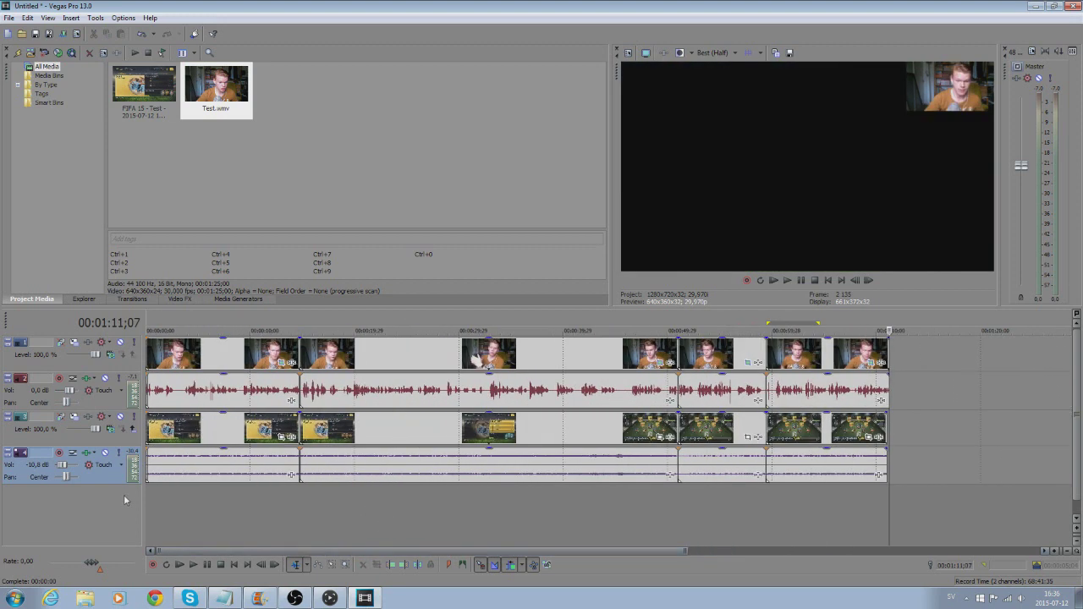
# Step: Open the render settings and choose the Windows Media Video V11 template 6 Mbps HD 720-30p Video
pyautogui.click(9, 18)
pyautogui.click(42, 103)
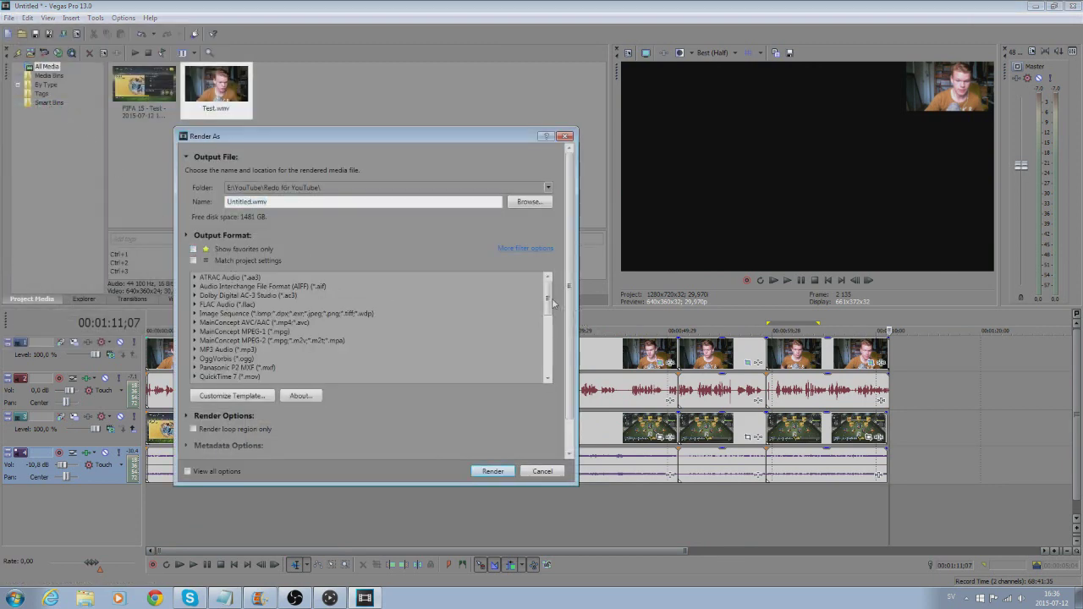
pyautogui.moveTo(552, 301); pyautogui.dragTo(538, 330)
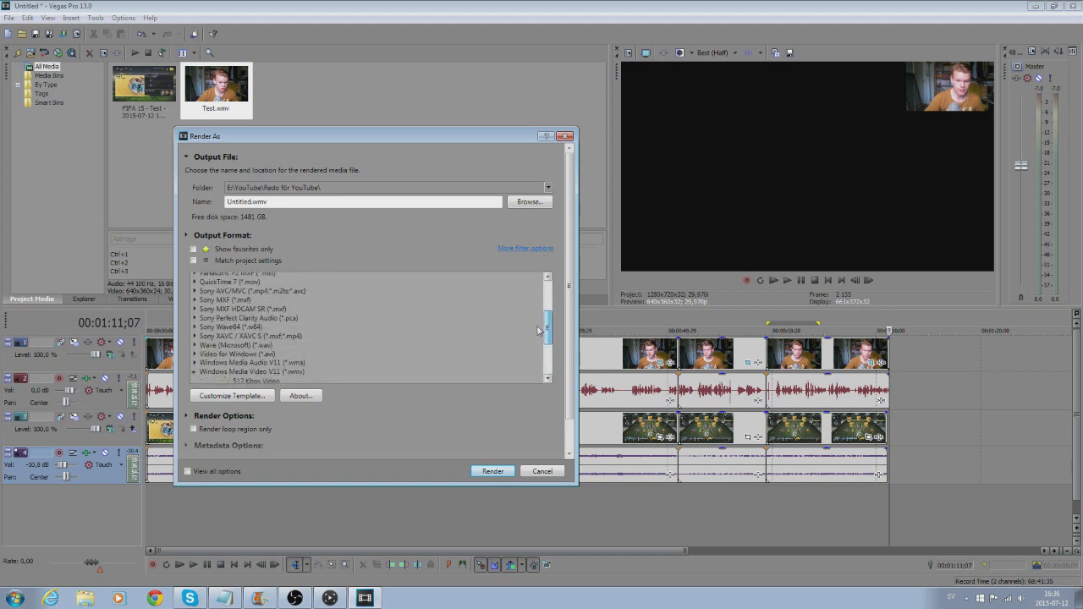
pyautogui.moveTo(544, 344)
pyautogui.mouseDown()
pyautogui.moveTo(545, 325)
pyautogui.moveTo(544, 343)
pyautogui.mouseUp()
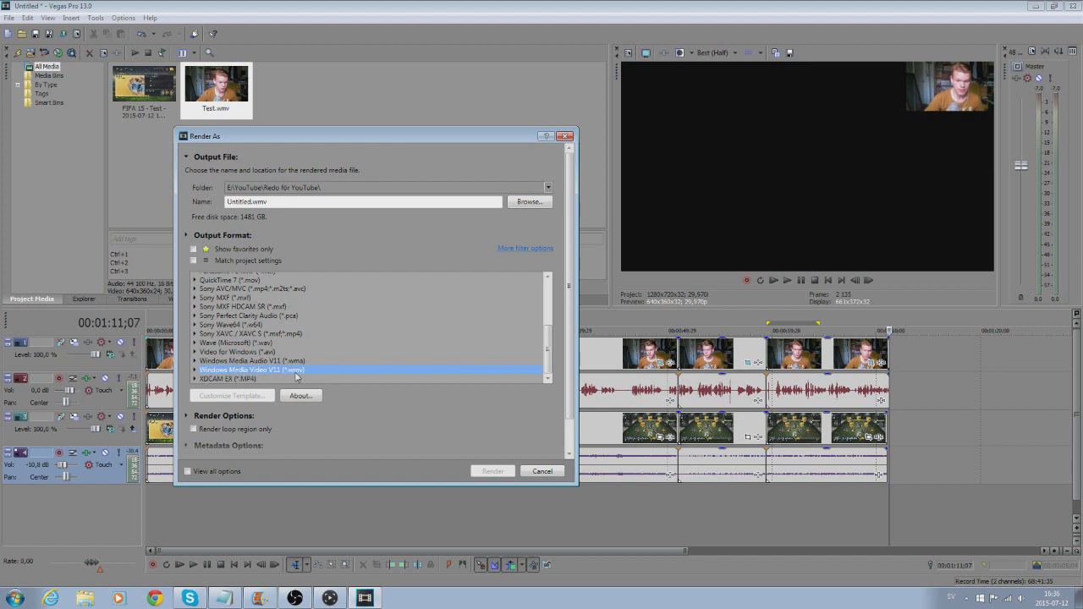
pyautogui.click(195, 371)
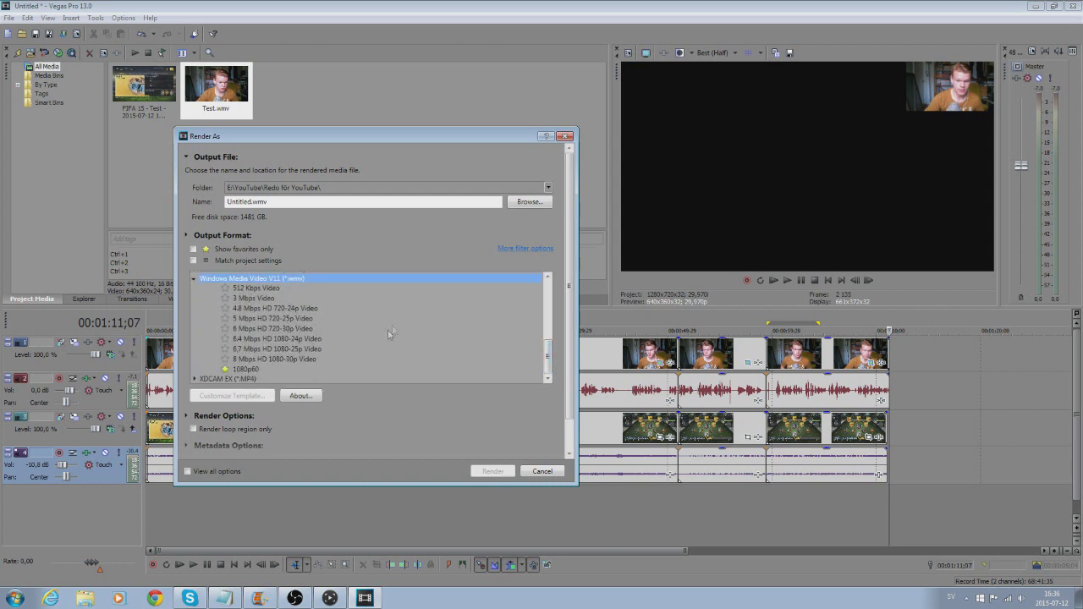
pyautogui.click(268, 330)
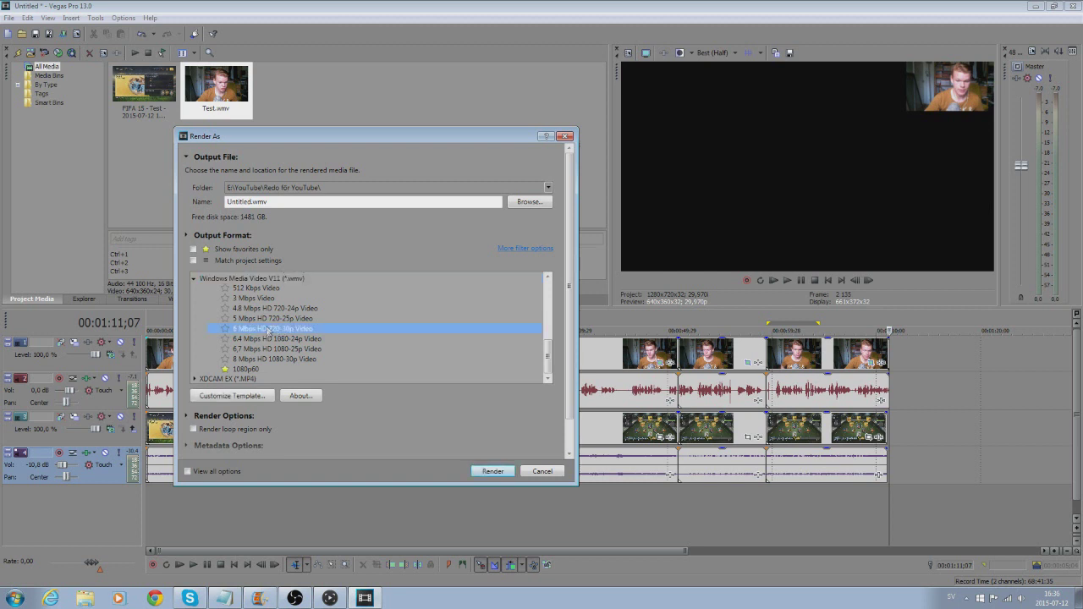
# Step: Customize the render template with video smoothness 100 (Sharpest), keeping the frame rate at 29,970 (NTSC)
pyautogui.click(241, 395)
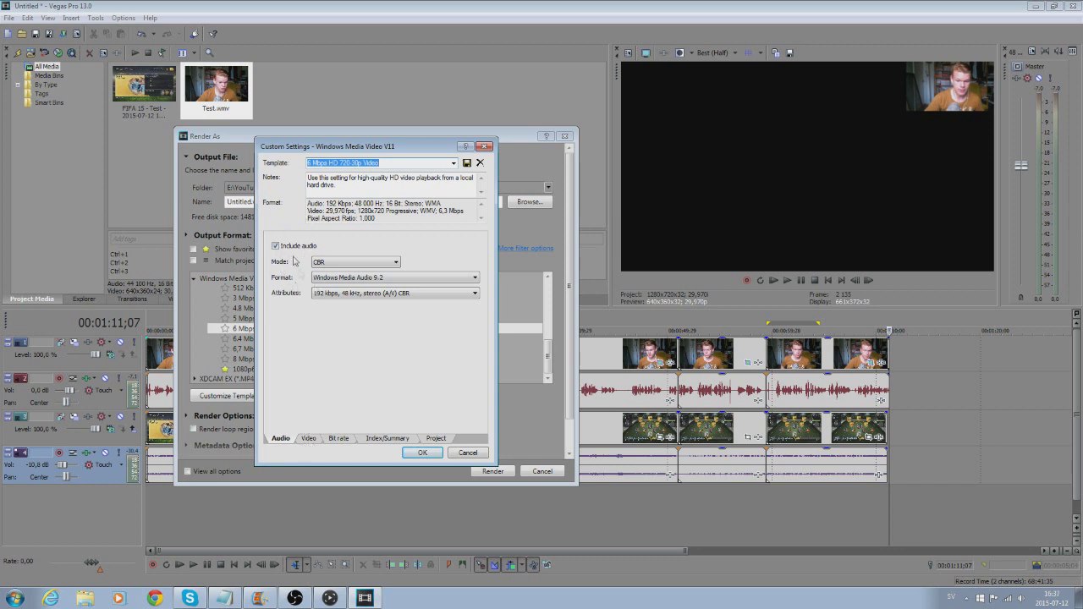
pyautogui.click(308, 438)
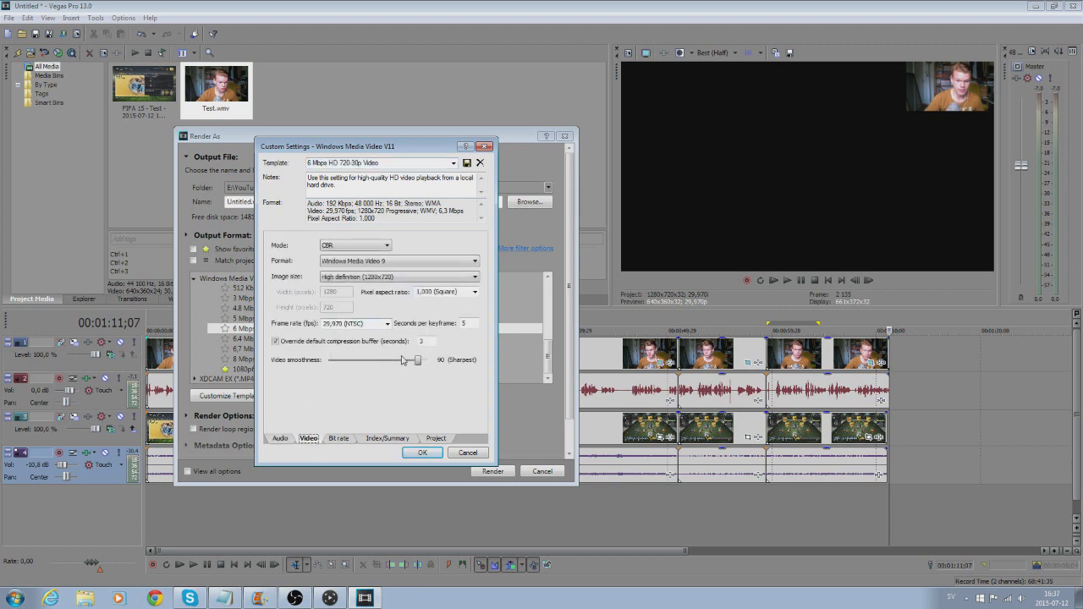
pyautogui.moveTo(418, 362); pyautogui.dragTo(429, 363)
pyautogui.click(387, 323)
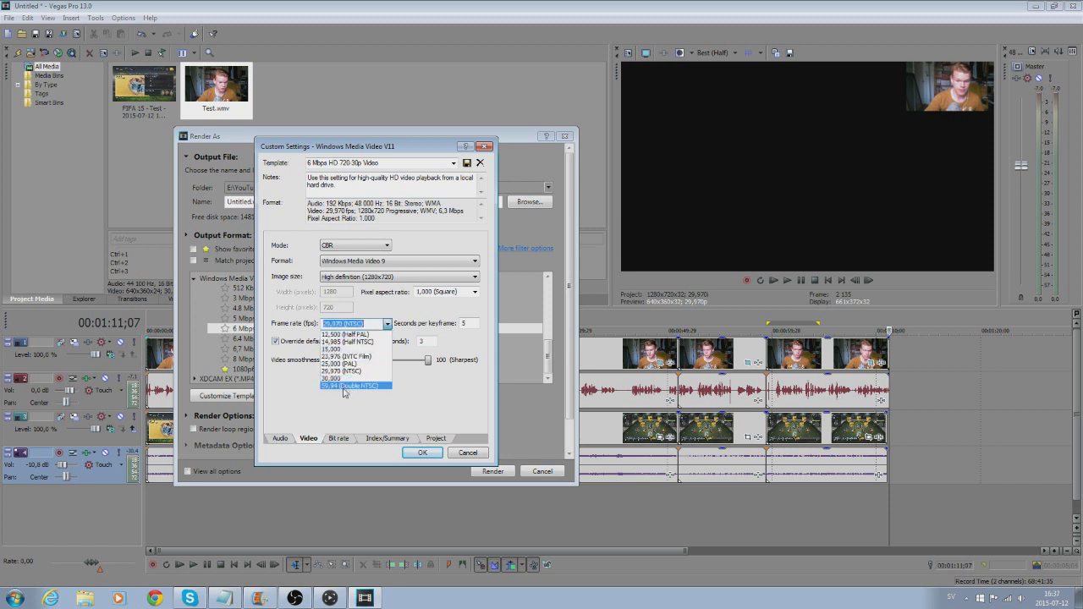
pyautogui.click(294, 387)
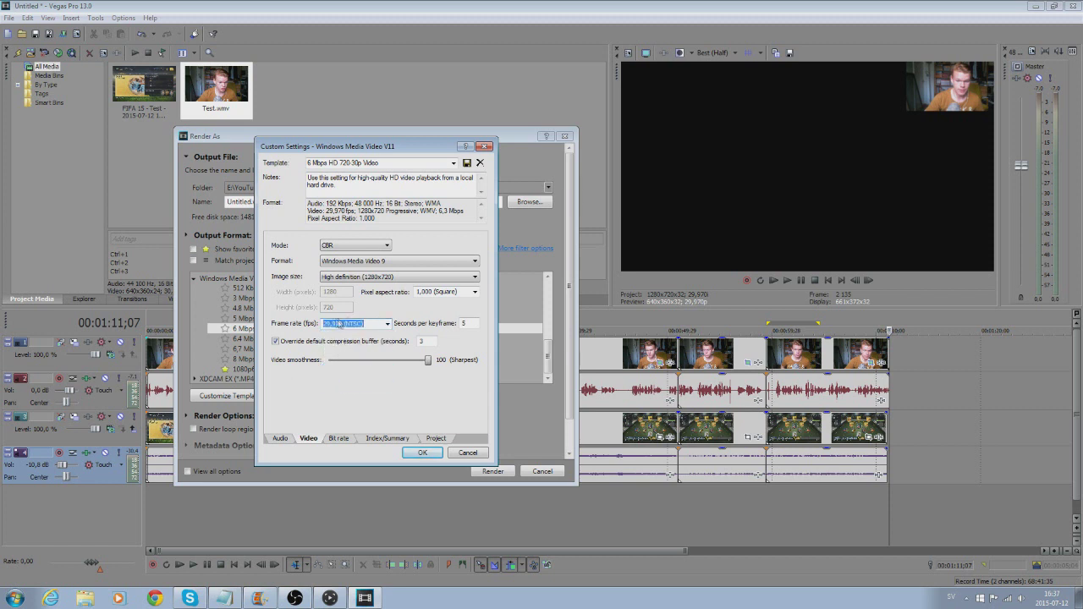
pyautogui.click(331, 324)
# Step: Review the template's image size and pixel aspect ratio options
pyautogui.click(359, 262)
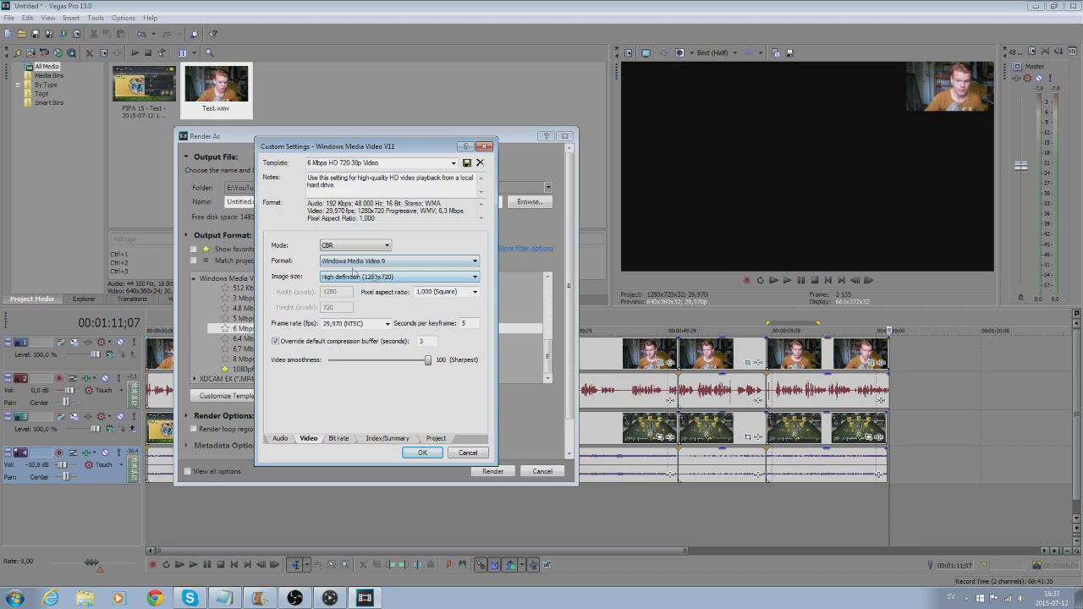
pyautogui.click(377, 279)
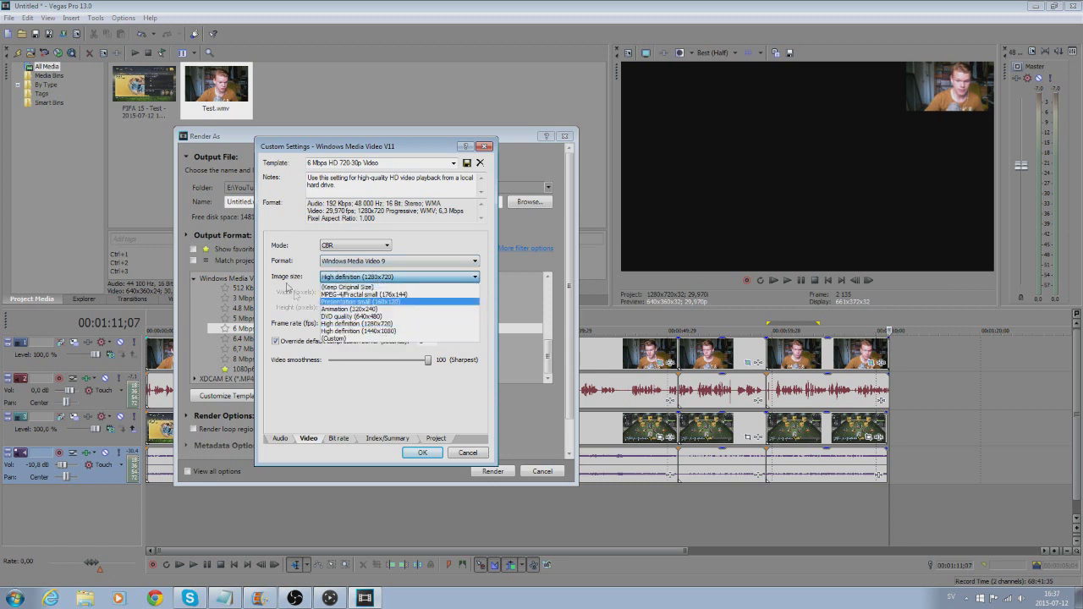
pyautogui.click(292, 292)
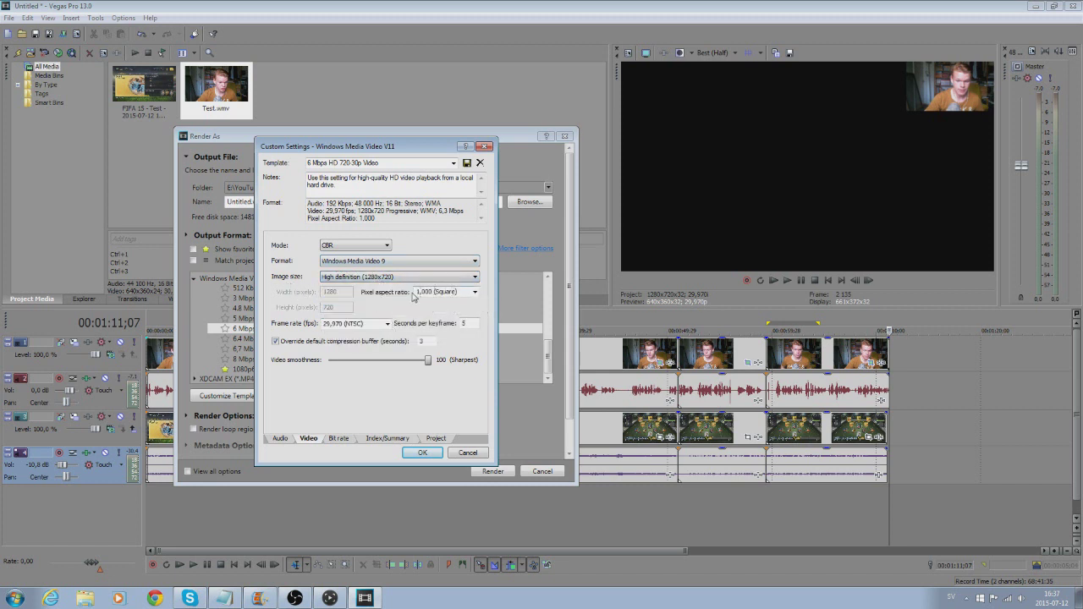
pyautogui.click(474, 292)
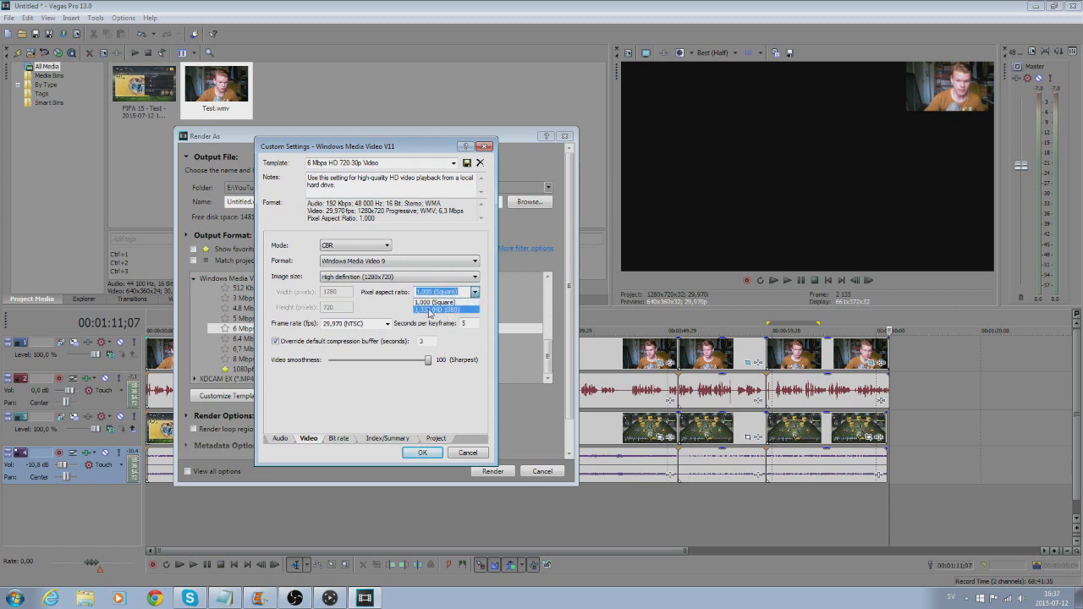
pyautogui.click(394, 302)
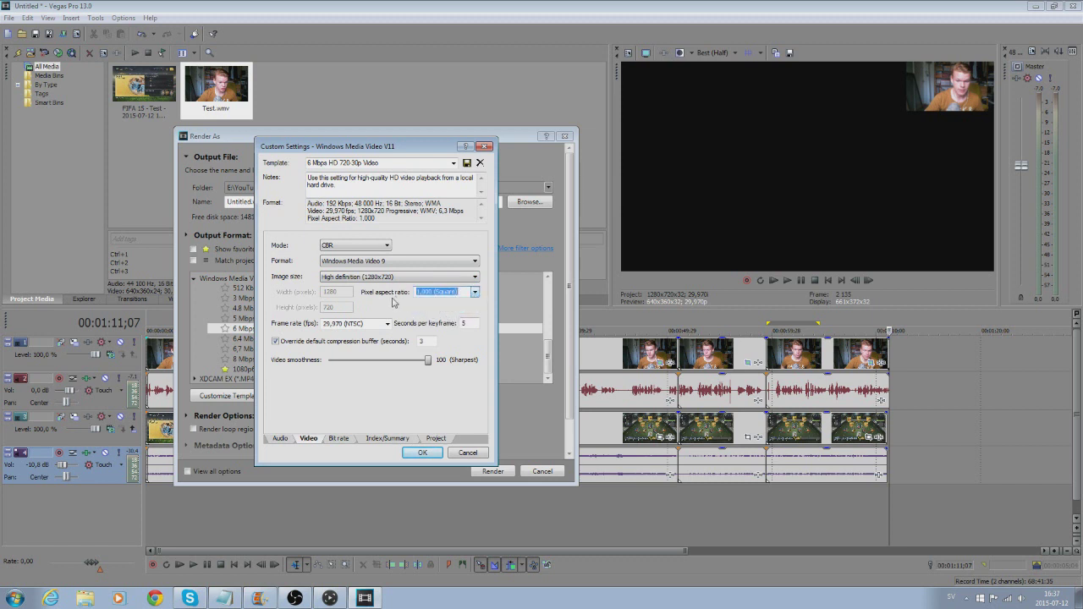
# Step: Set the template's Internet/LAN target bit rate to 12M
pyautogui.click(336, 439)
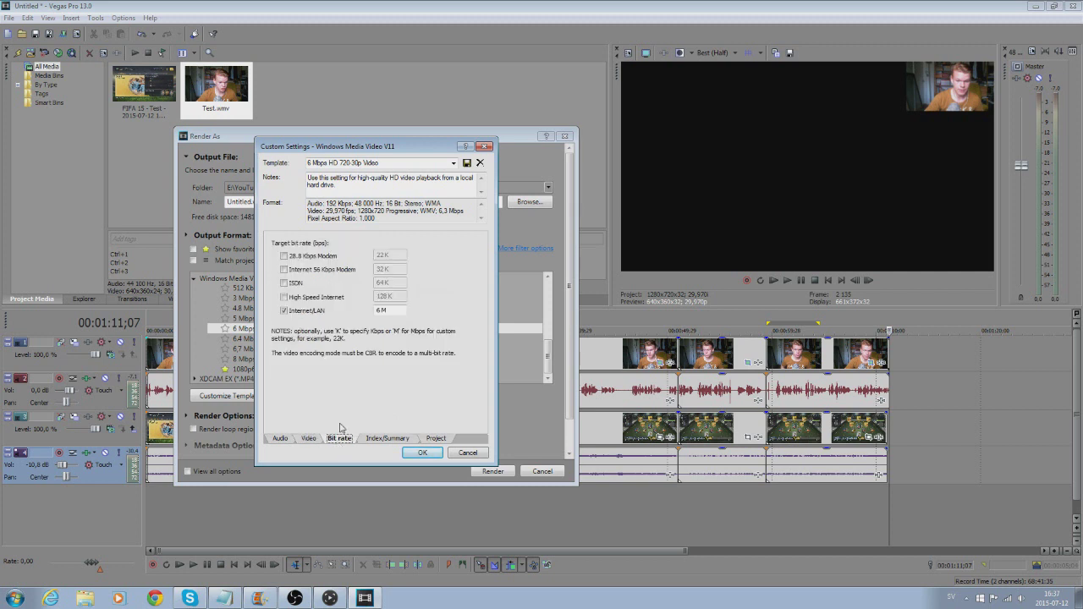
pyautogui.click(381, 310)
pyautogui.press('BackSpace')
pyautogui.write('12')
# Step: Set the template's video rendering quality to Best in its project settings
pyautogui.click(387, 438)
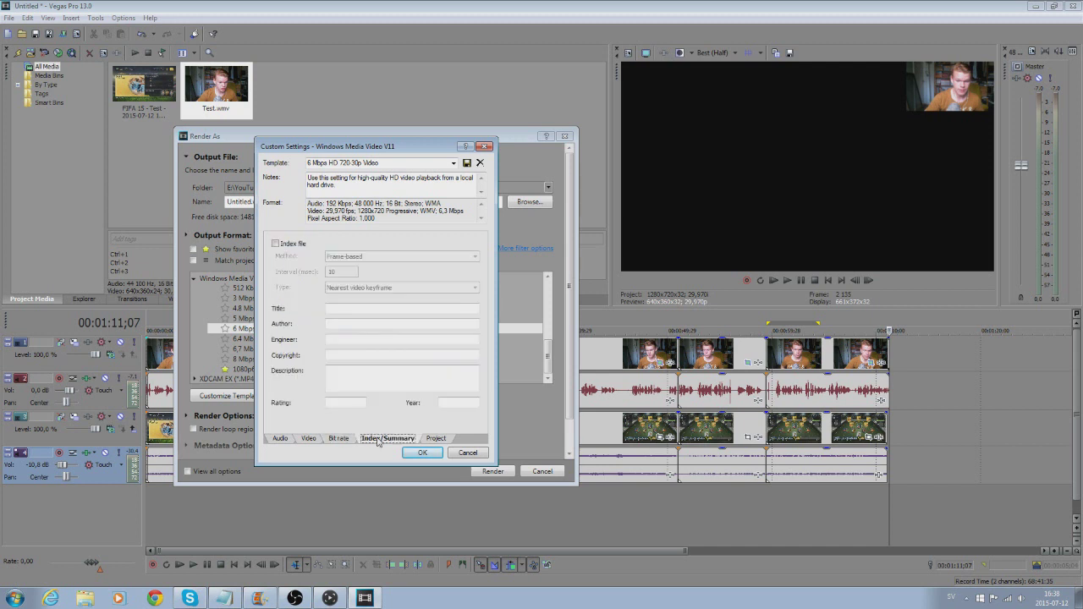
pyautogui.click(437, 439)
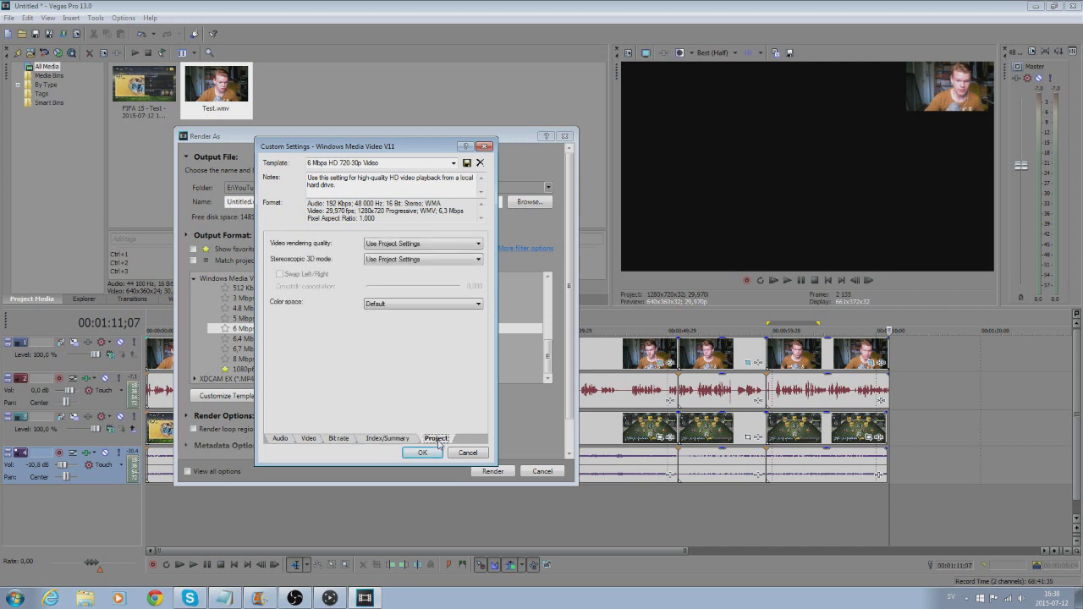
pyautogui.click(415, 246)
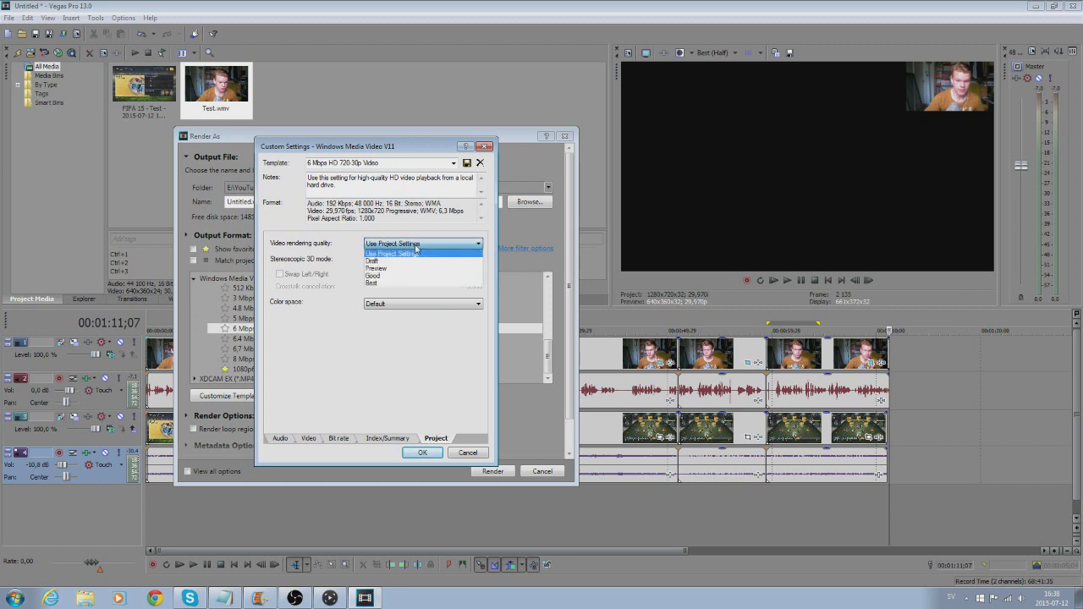
pyautogui.click(396, 285)
pyautogui.click(415, 260)
pyautogui.click(414, 260)
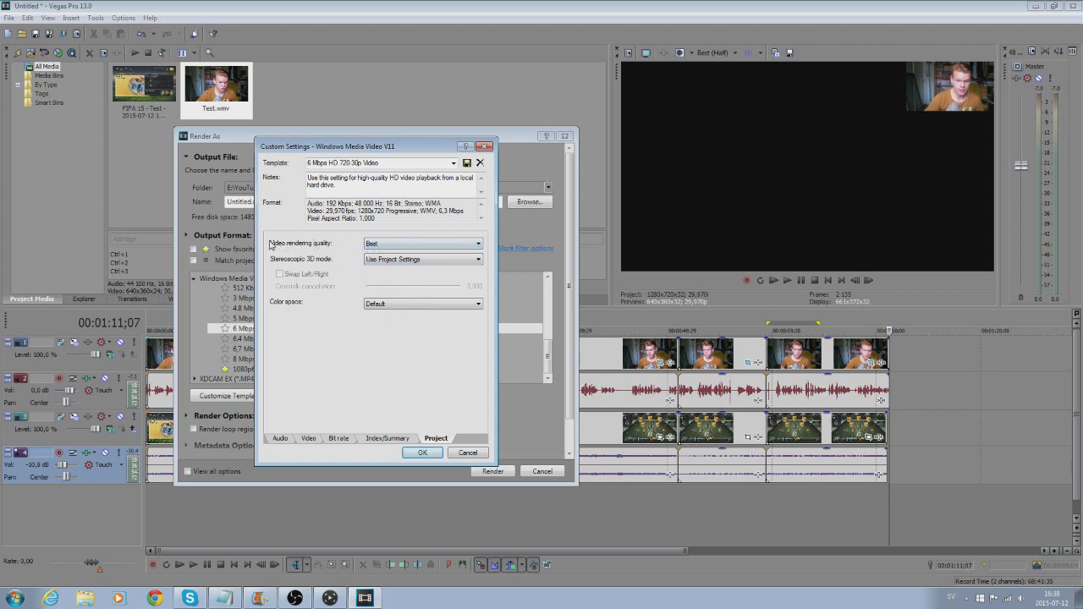
pyautogui.click(385, 244)
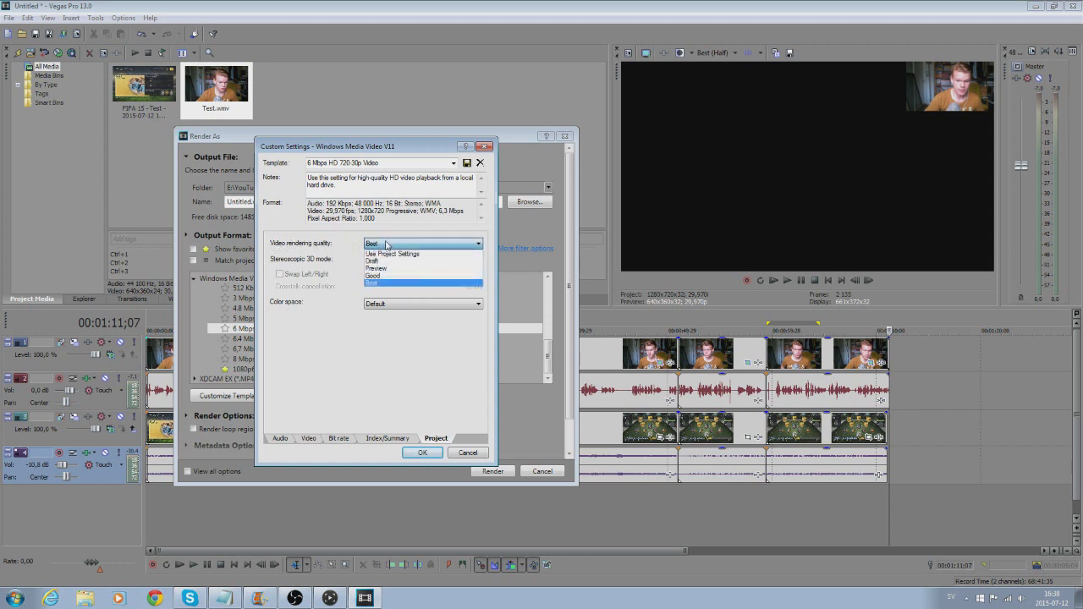
pyautogui.click(327, 278)
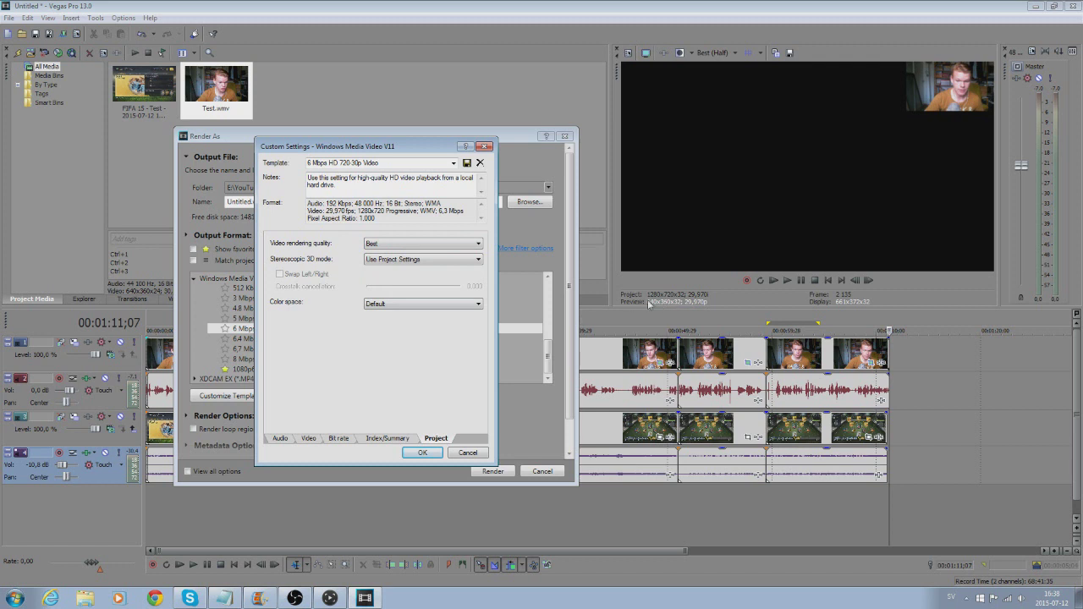
pyautogui.click(414, 245)
pyautogui.click(406, 250)
pyautogui.click(406, 250)
pyautogui.click(398, 284)
# Step: Clear the template's notes, name the template 720p Video and confirm the custom settings
pyautogui.moveTo(356, 178); pyautogui.dragTo(234, 169)
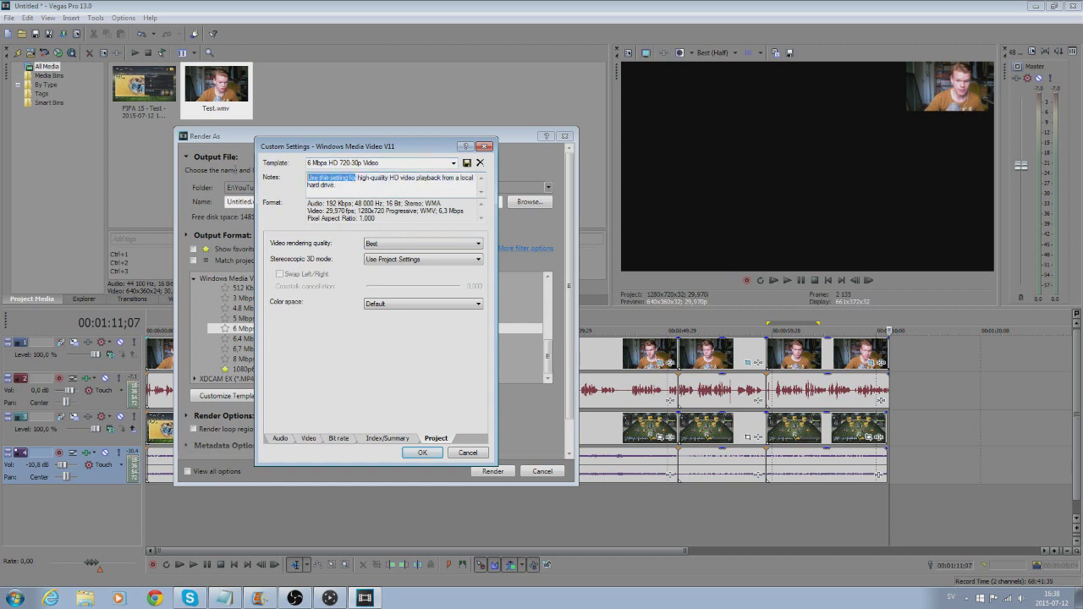
pyautogui.hotkey('ctrl', 'a')
pyautogui.press('Delete')
pyautogui.click(373, 161)
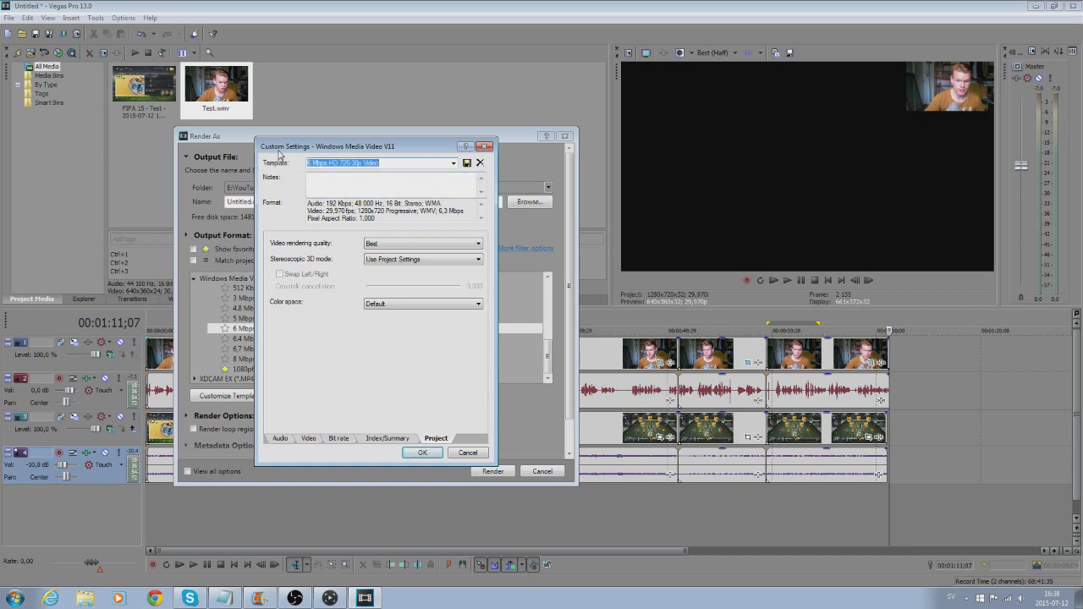
pyautogui.write('720')
pyautogui.click(422, 452)
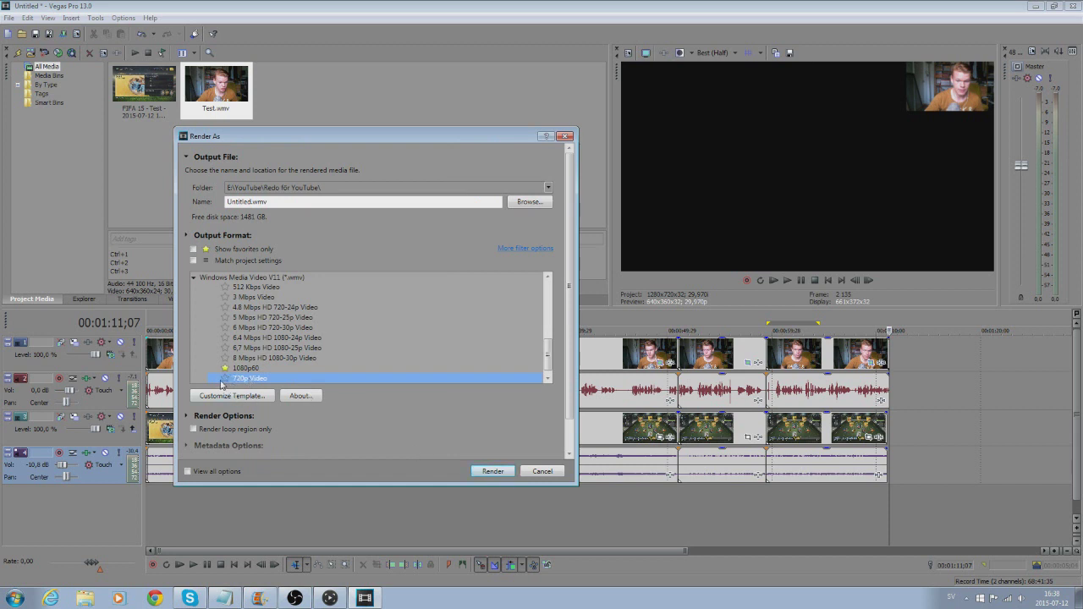
# Step: Mark the 720p Video template as a favorite, show favorites only and select that template
pyautogui.click(225, 379)
pyautogui.click(194, 250)
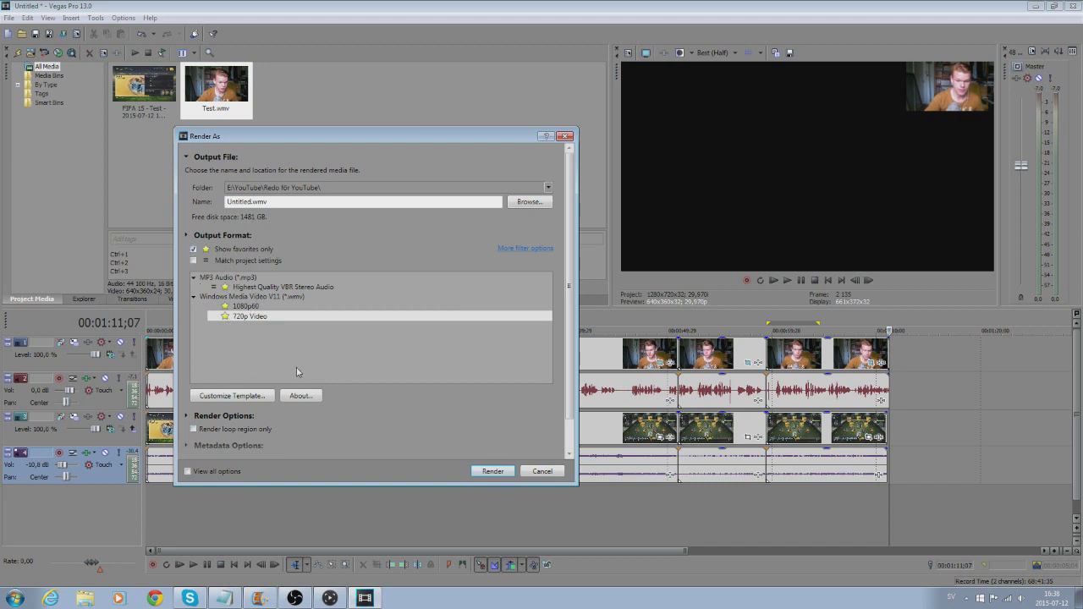
pyautogui.click(244, 322)
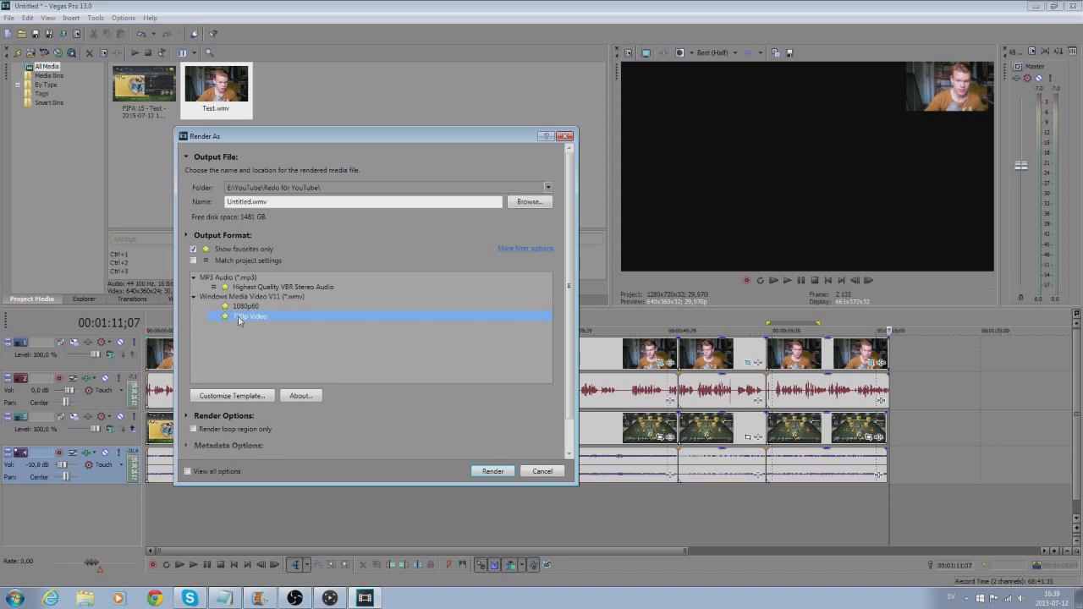
# Step: Name the output file YoutubeVideo.wmv, start rendering with the 720p Video template and cancel the render
pyautogui.doubleClick(251, 201)
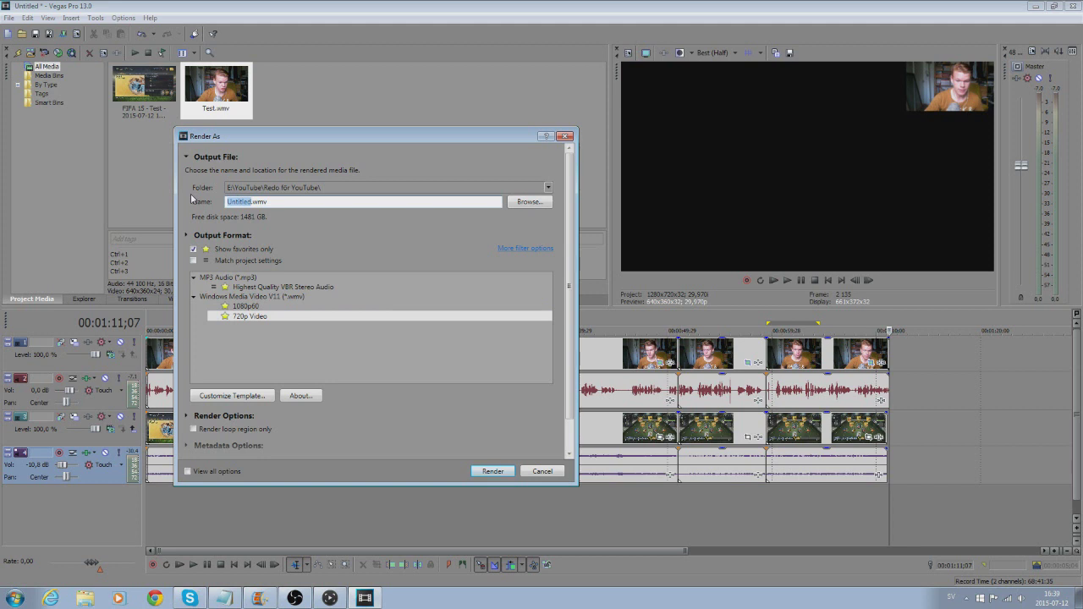
pyautogui.write('YoutubeVideo')
pyautogui.click(491, 471)
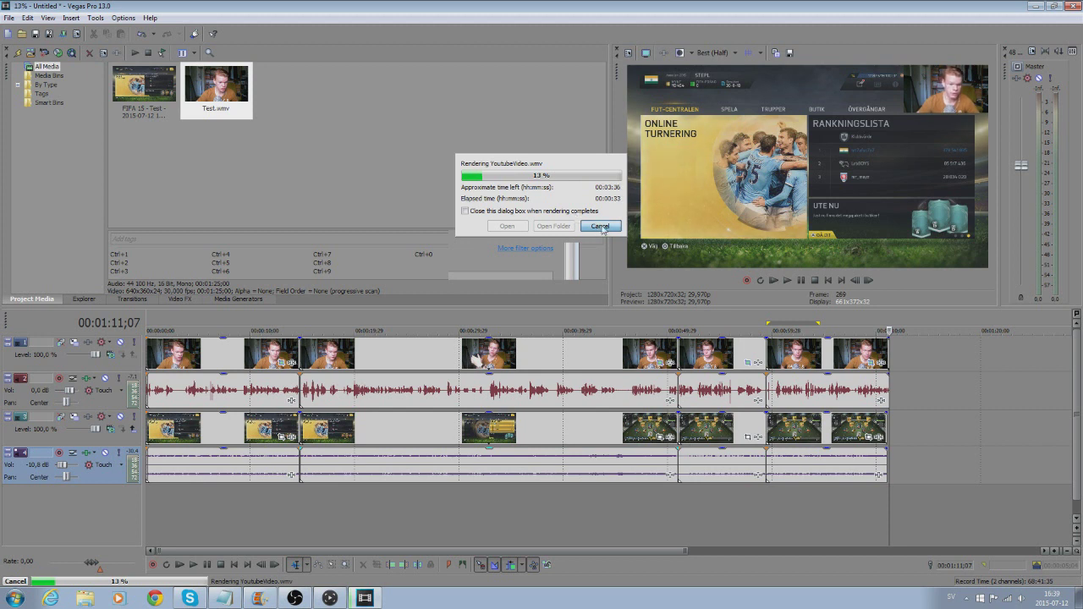
pyautogui.click(601, 226)
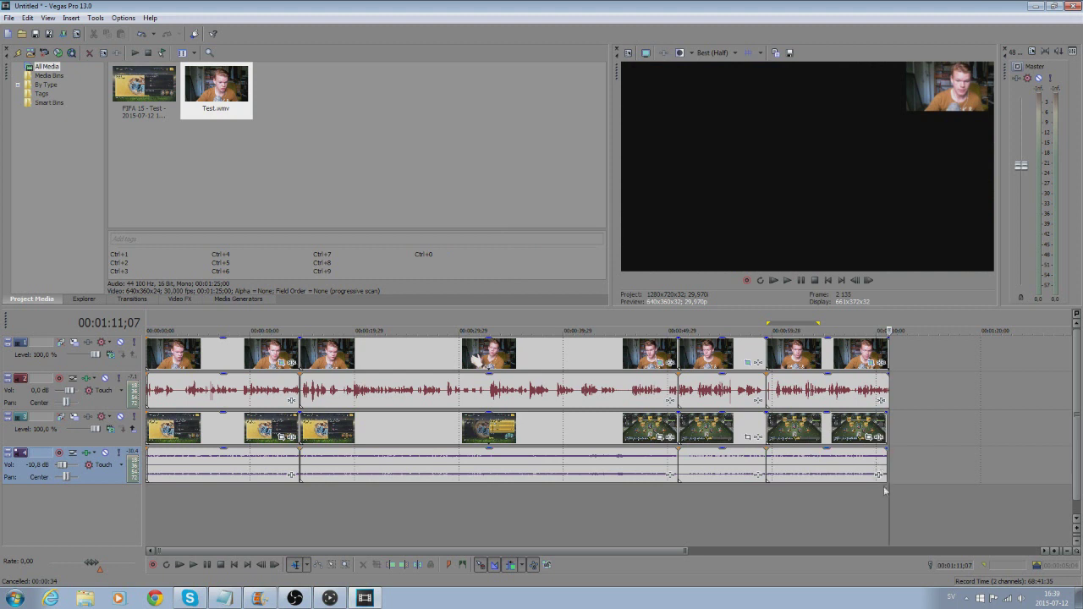
# Step: Compare where the webcam and gameplay clips end at the end of the timeline
pyautogui.click(885, 497)
pyautogui.scroll(3, 891, 511)
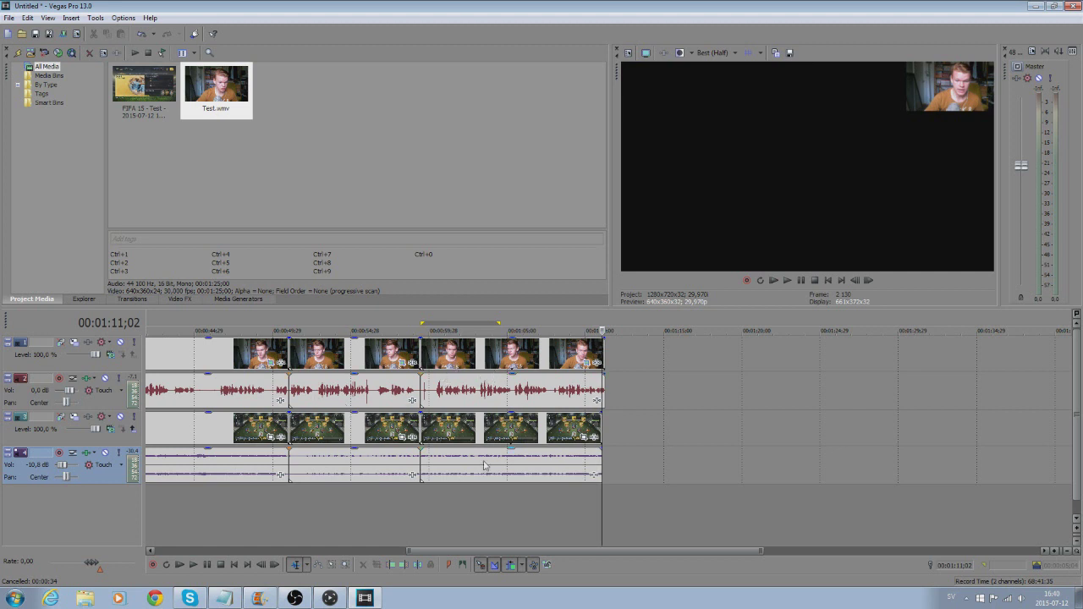
pyautogui.click(501, 510)
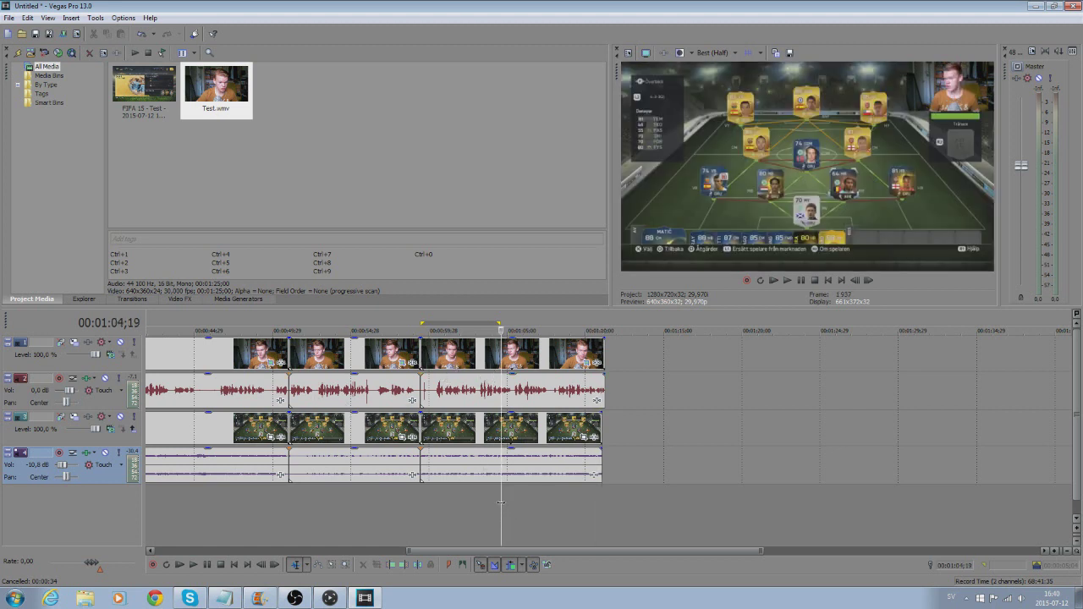
pyautogui.click(595, 496)
pyautogui.click(601, 494)
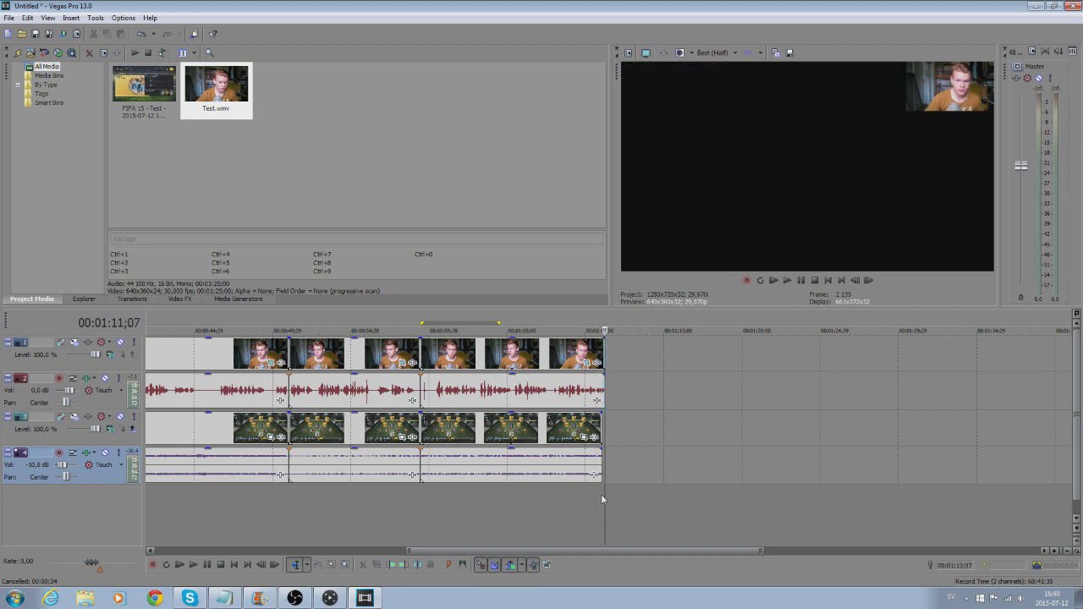
pyautogui.click(597, 495)
pyautogui.click(603, 490)
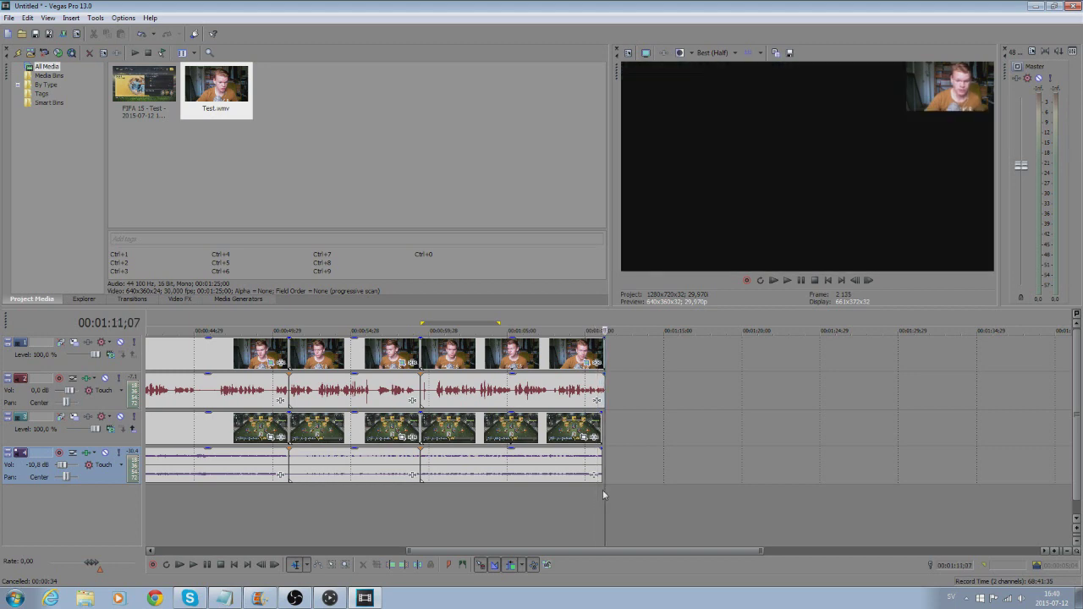
pyautogui.click(1037, 10)
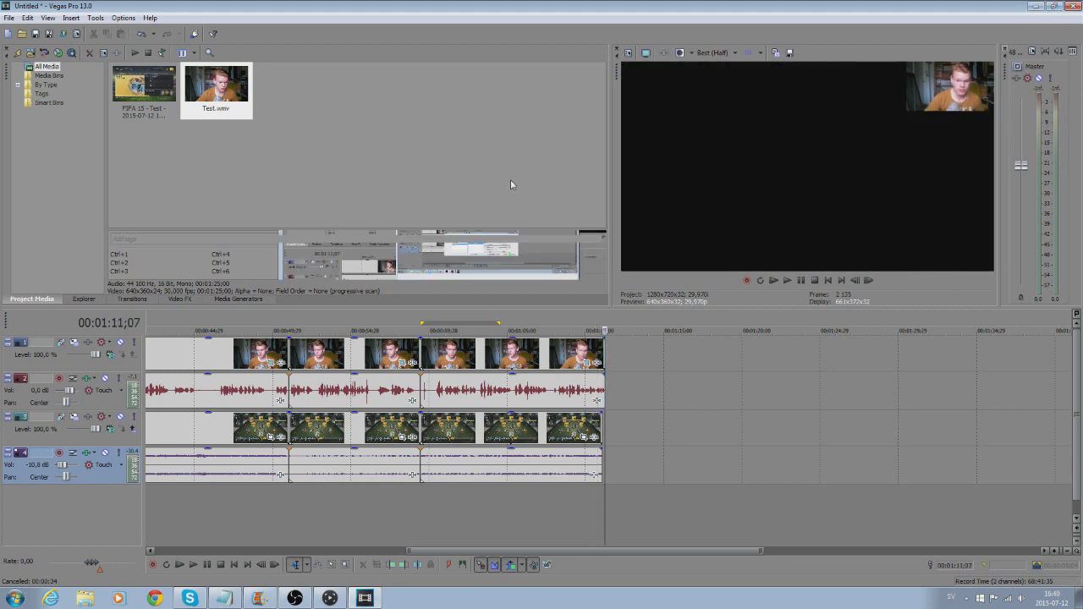
pyautogui.click(510, 179)
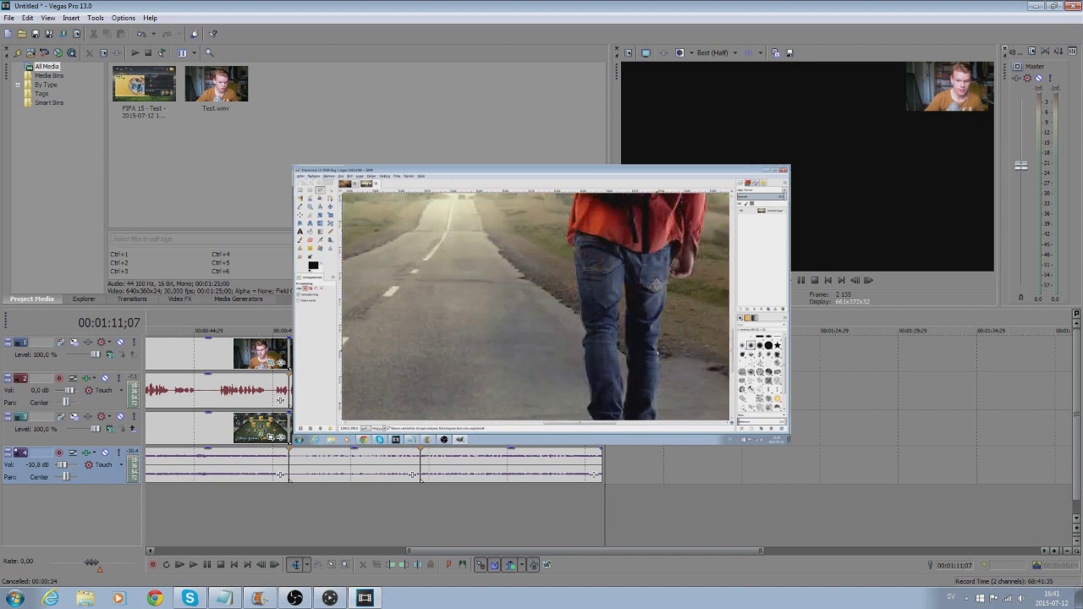
pyautogui.click(1065, 599)
pyautogui.click(1065, 599)
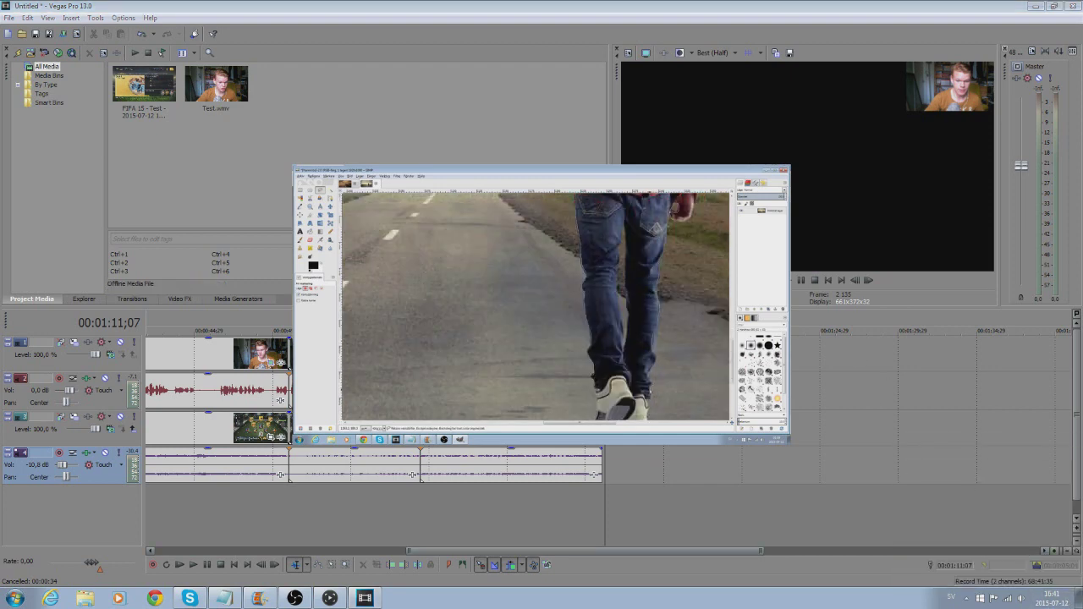